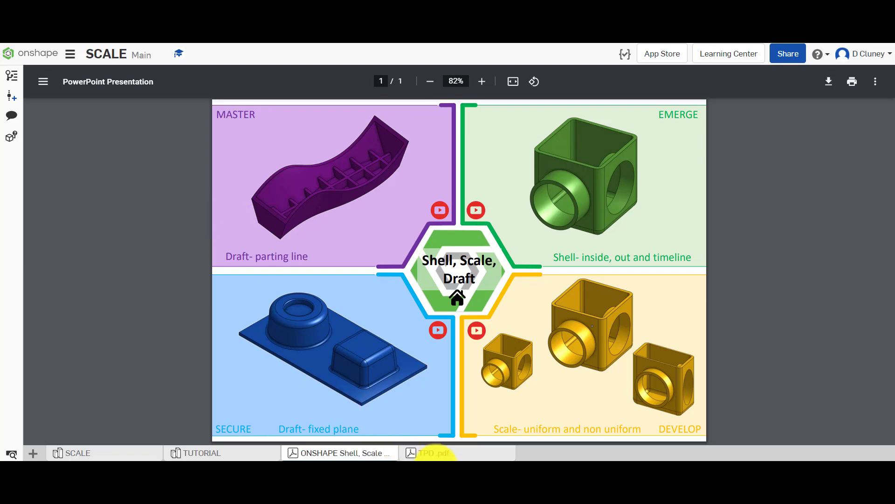
Look over the TPD .pdf page, the TUTORIAL model and the finished SCALE model.
{"action": "left_click", "coordinate": [438, 451]}
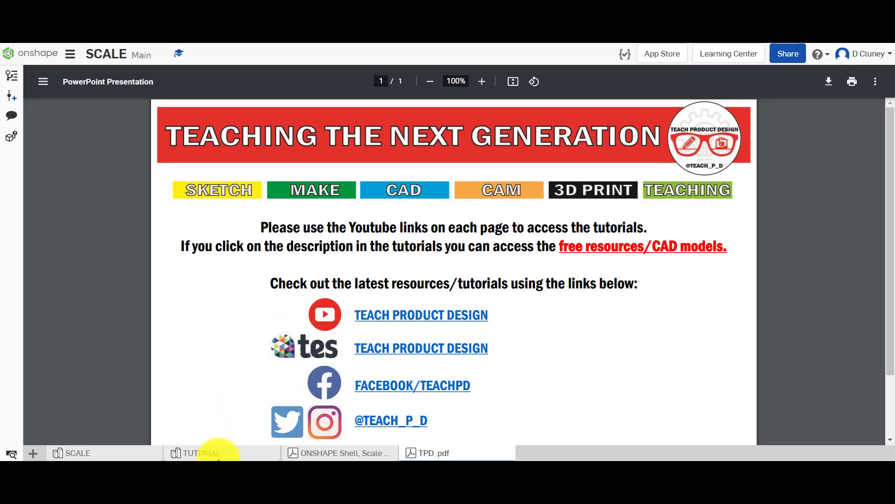
{"action": "left_click", "coordinate": [215, 455]}
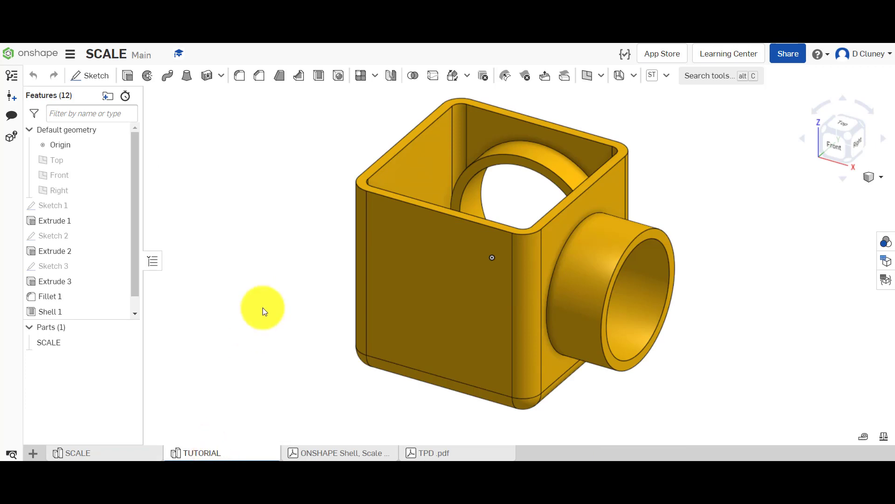
{"action": "left_click", "coordinate": [130, 451]}
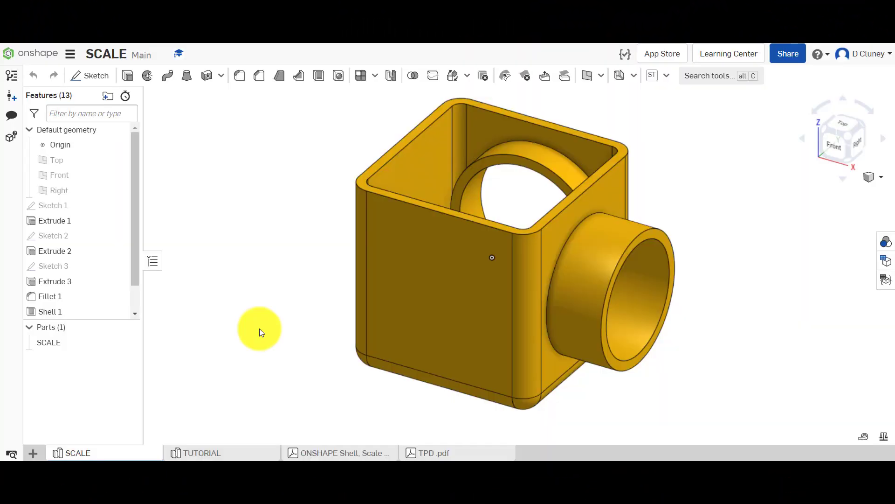
Examine the scale type and uniform-scaling option of the SCALE model's Transform 1 feature, leaving it without saving changes.
{"action": "left_click_drag", "start_coordinate": [134, 260], "coordinate": [133, 293]}
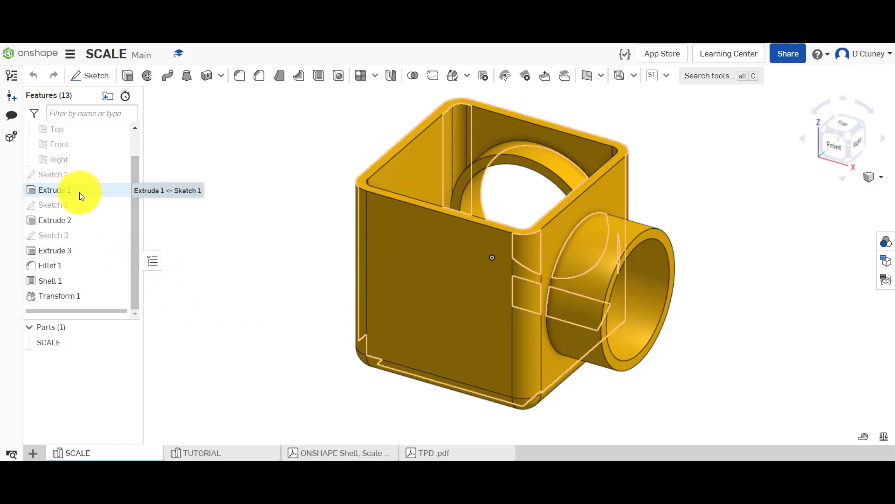
{"action": "right_click", "coordinate": [71, 296]}
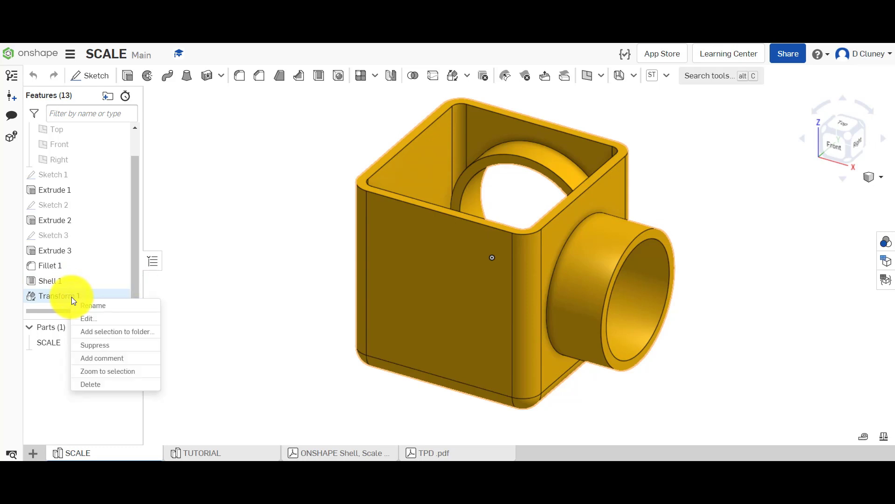
{"action": "left_click", "coordinate": [105, 317]}
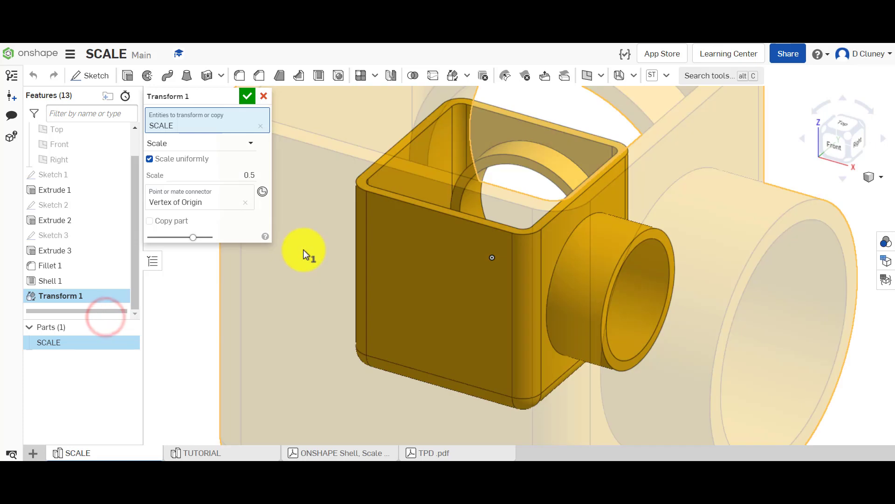
{"action": "left_click", "coordinate": [229, 142]}
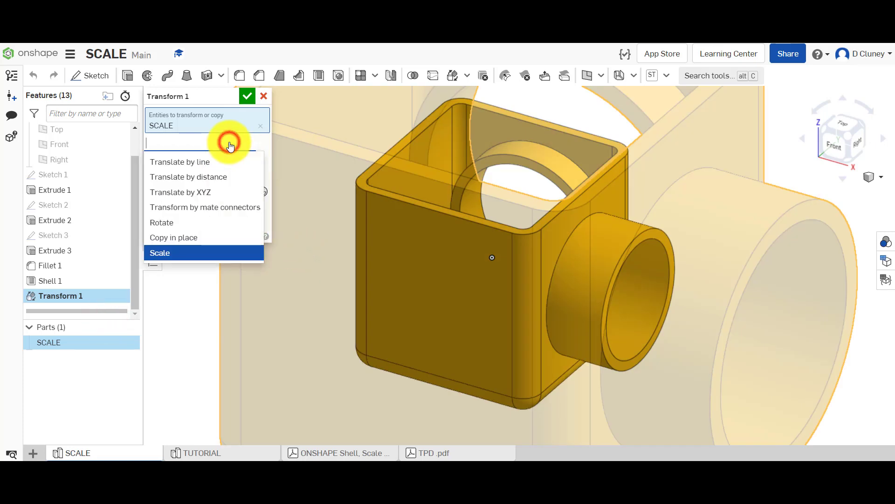
{"action": "left_click", "coordinate": [215, 253]}
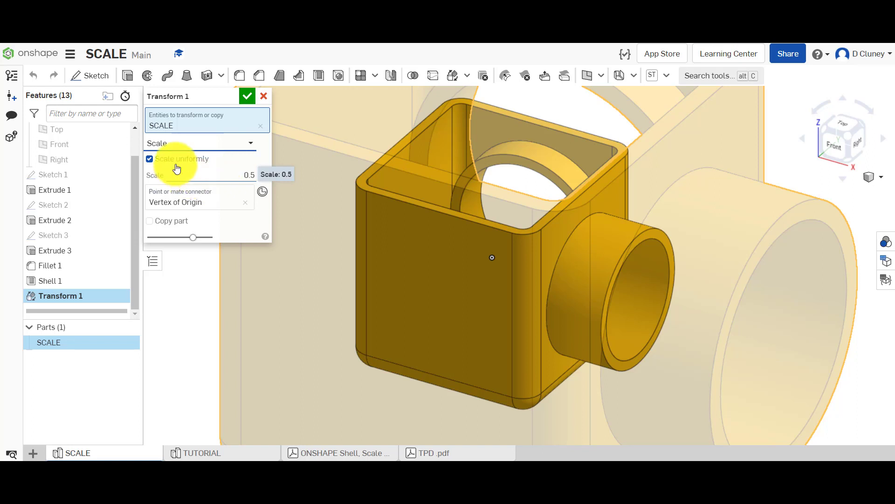
{"action": "left_click", "coordinate": [149, 160]}
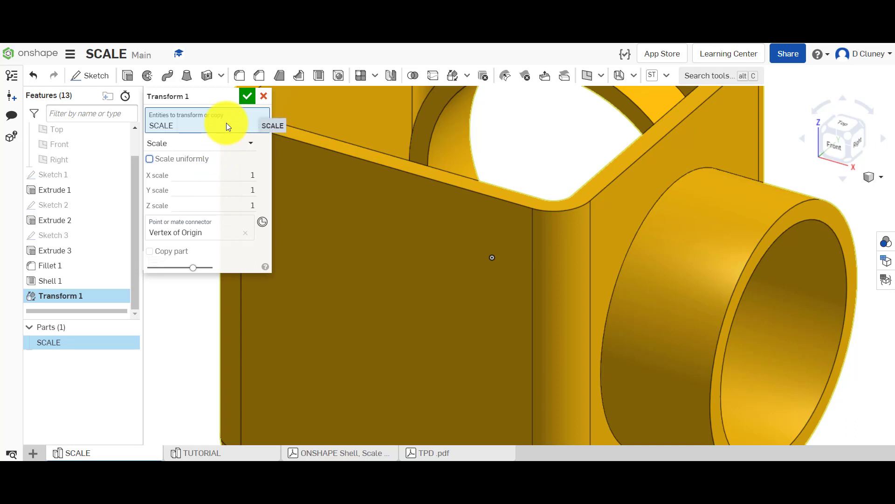
{"action": "left_click", "coordinate": [264, 97]}
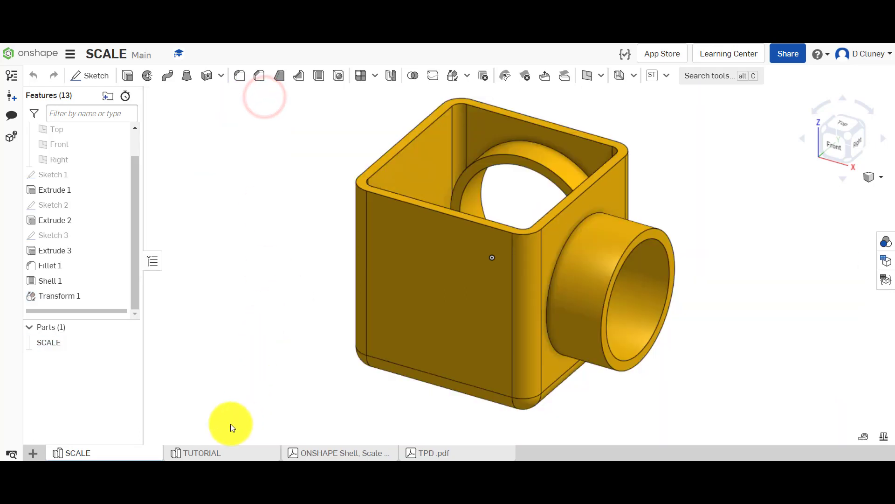
Start a Transform in the TUTORIAL part studio and set its type to Scale.
{"action": "left_click", "coordinate": [218, 452]}
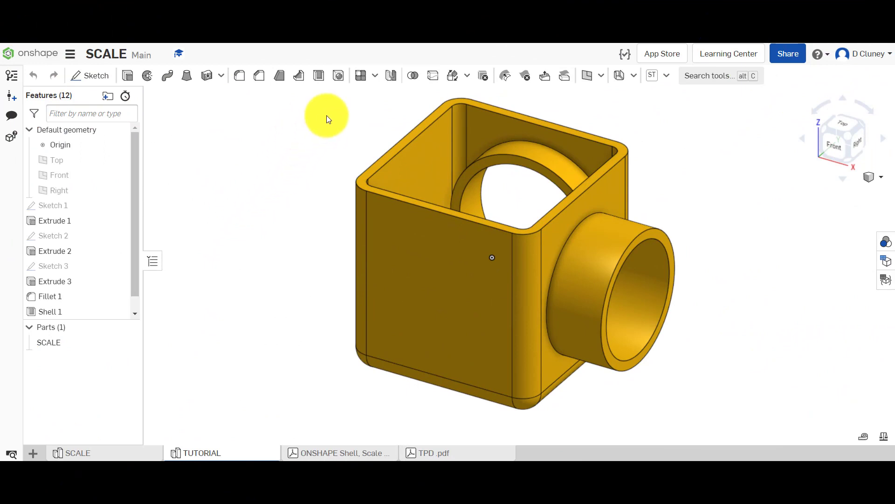
{"action": "left_click", "coordinate": [467, 75]}
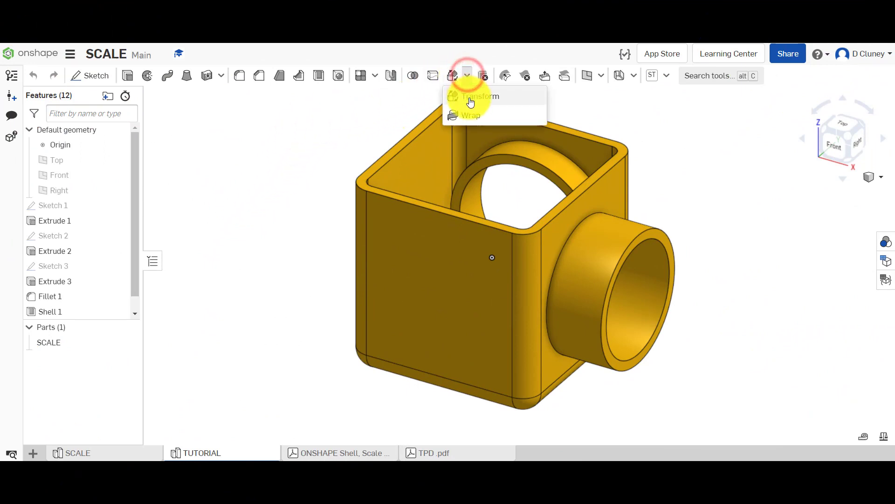
{"action": "left_click", "coordinate": [489, 97]}
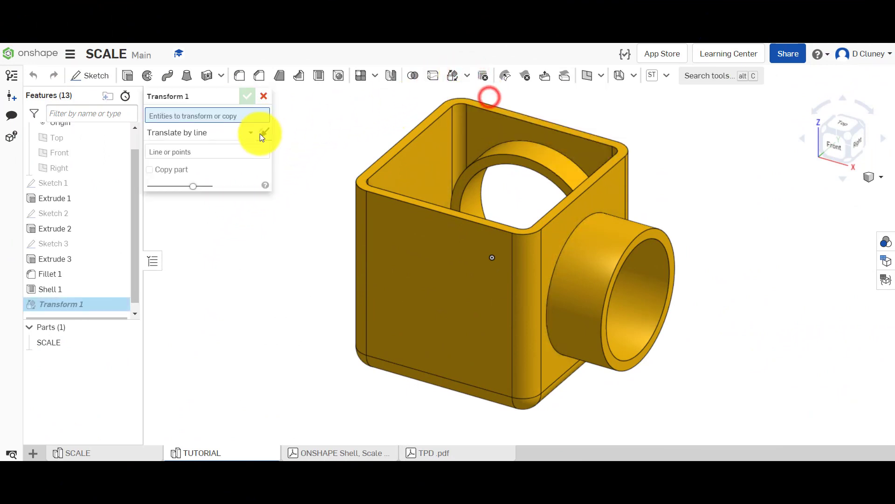
{"action": "left_click", "coordinate": [207, 134]}
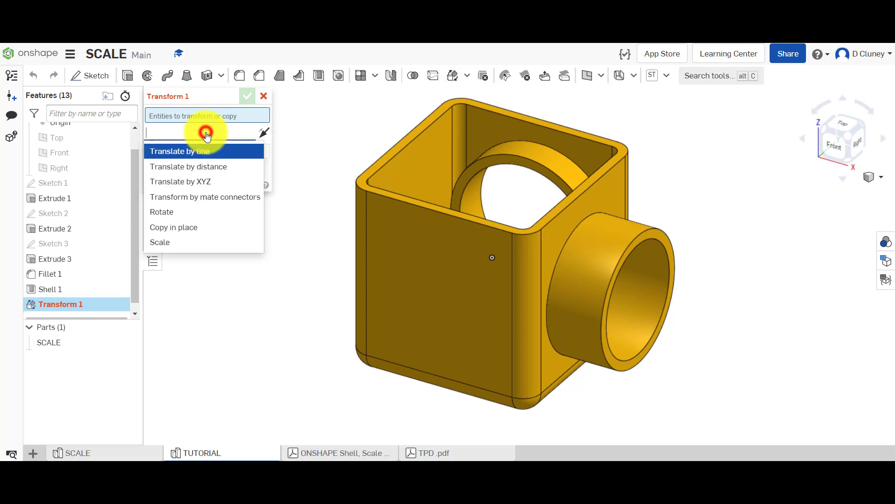
{"action": "left_click", "coordinate": [186, 244]}
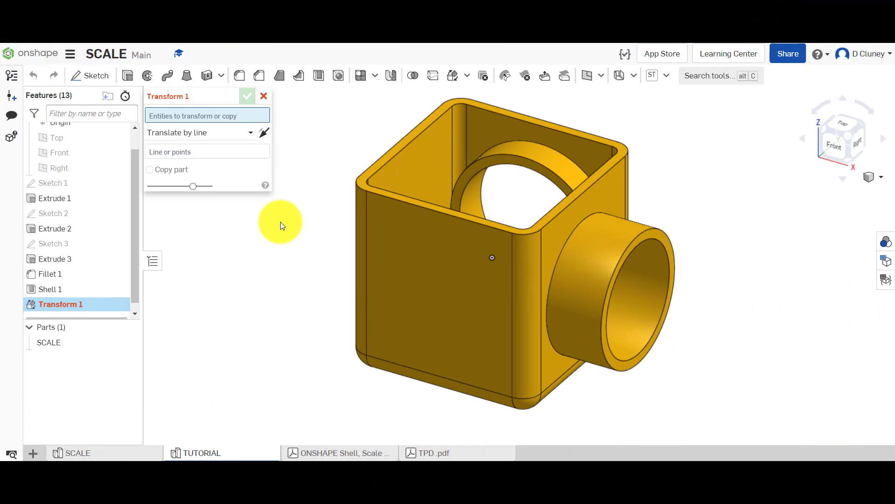
{"action": "left_click", "coordinate": [234, 134]}
{"action": "left_click", "coordinate": [227, 240]}
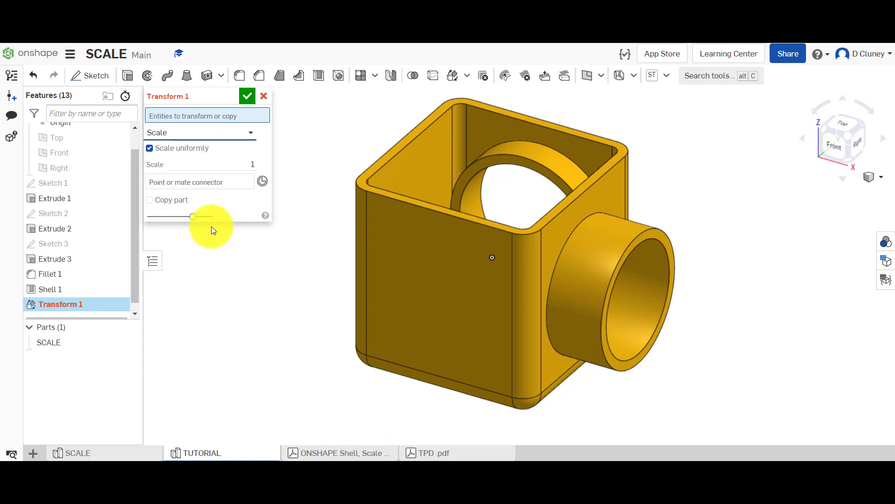
Select the SCALE part as the entity to transform and scale it uniformly by 0.5 about the origin.
{"action": "mouse_move", "coordinate": [201, 116]}
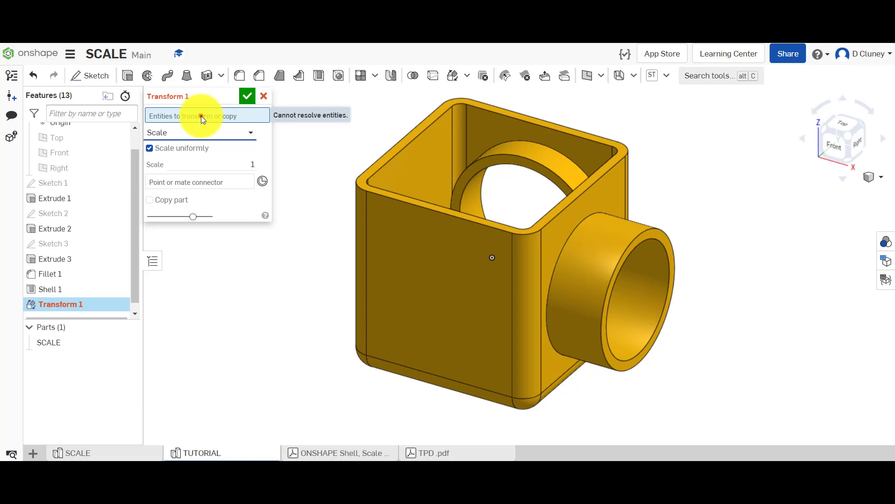
{"action": "left_click", "coordinate": [200, 116]}
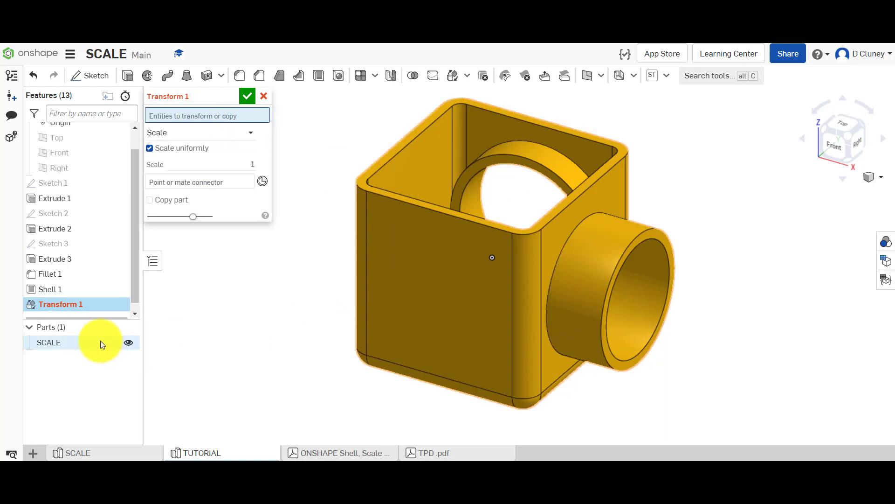
{"action": "left_click", "coordinate": [85, 342]}
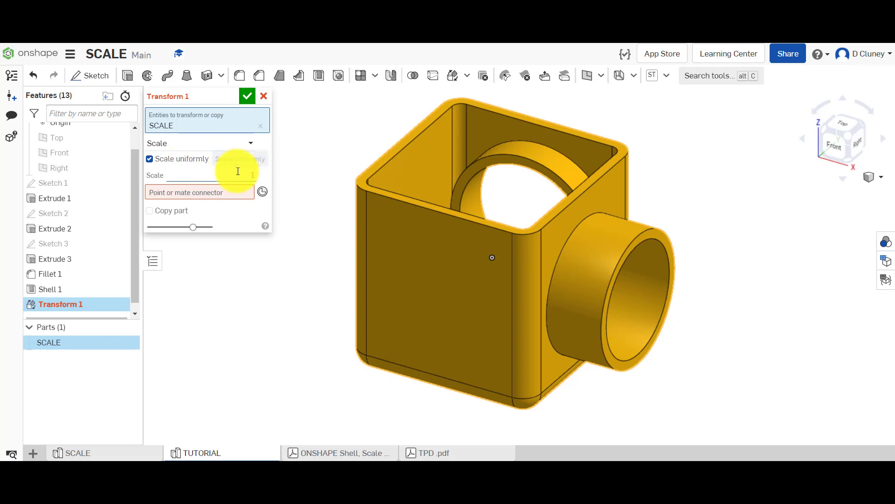
{"action": "left_click", "coordinate": [222, 192]}
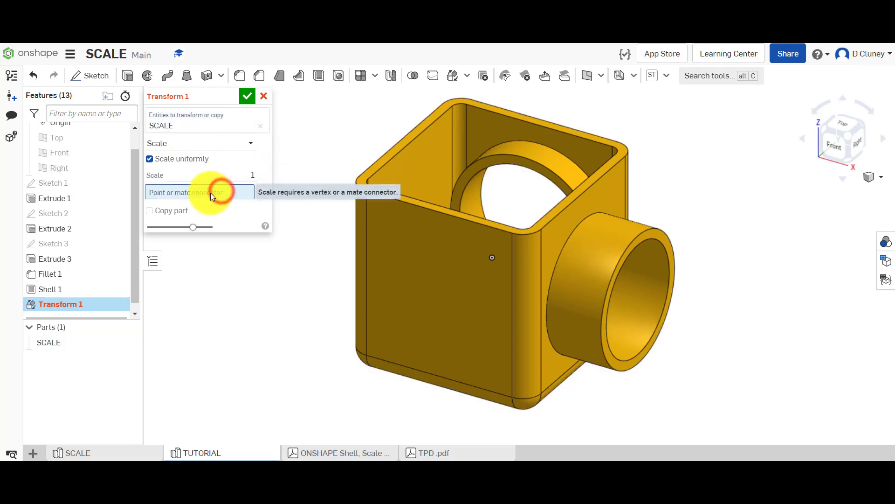
{"action": "left_click", "coordinate": [494, 258]}
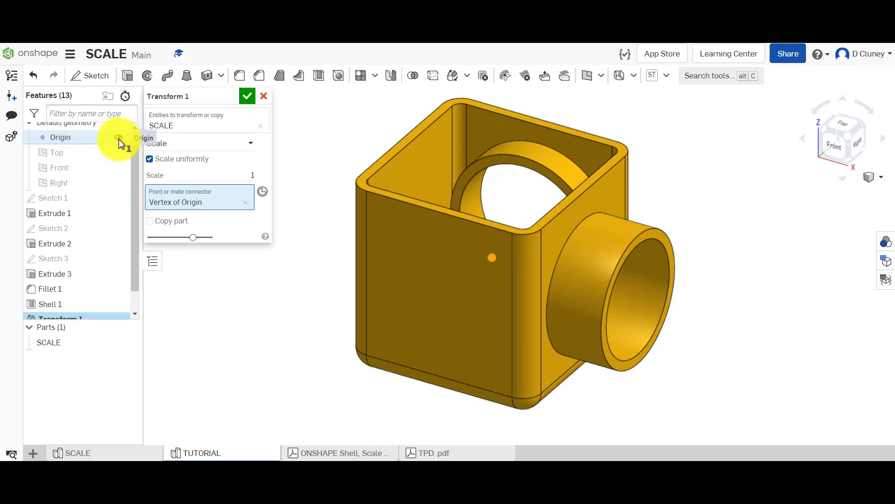
{"action": "left_click", "coordinate": [244, 174]}
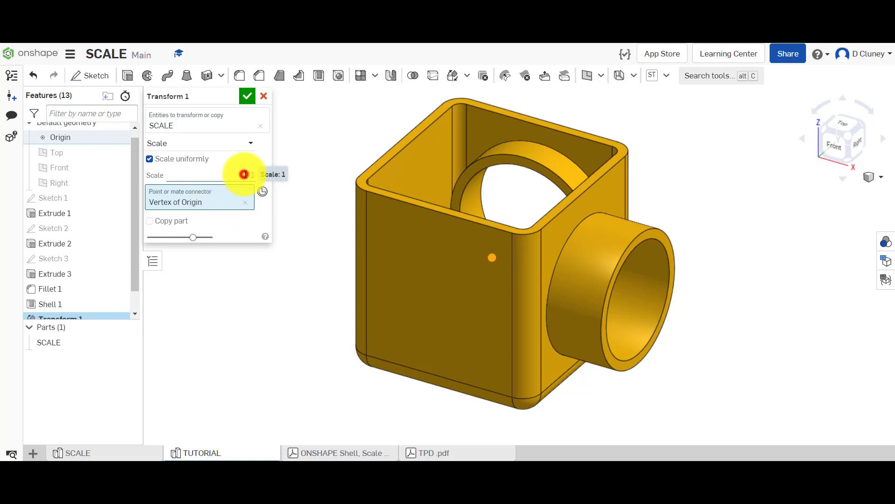
{"action": "type", "text": "0.5"}
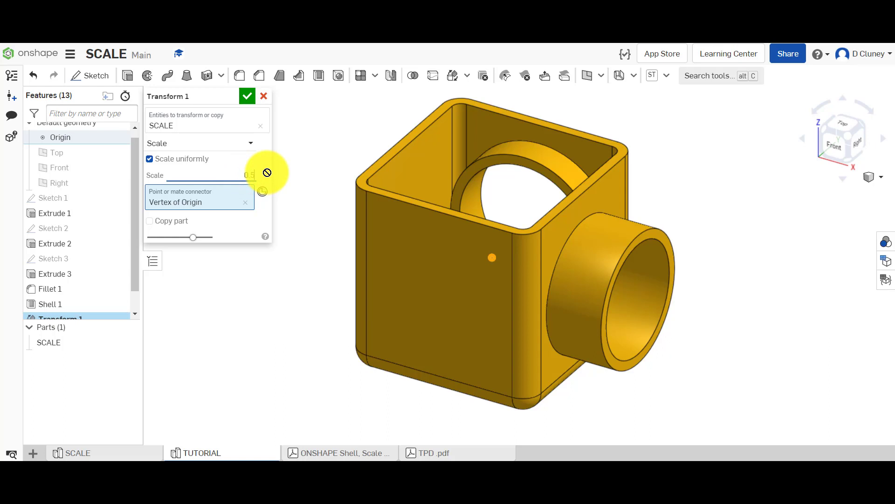
{"action": "left_click", "coordinate": [298, 187]}
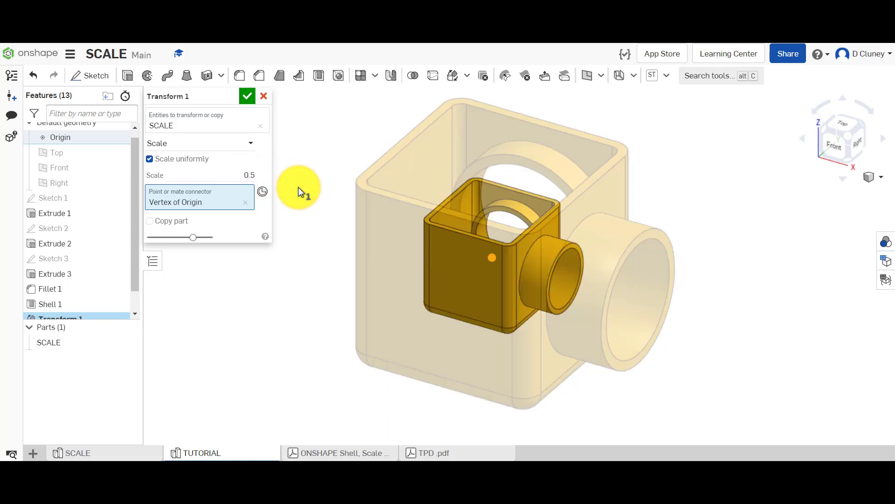
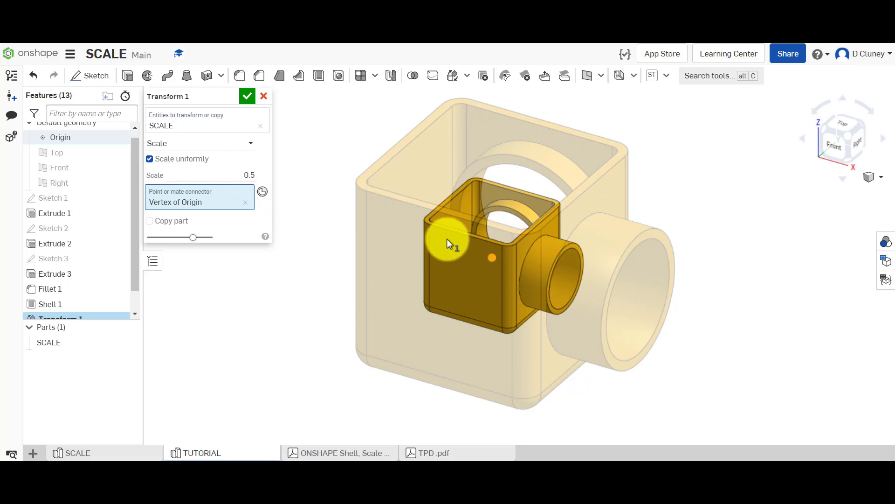
Try a uniform scale factor of 1.5 for the part.
{"action": "left_click", "coordinate": [239, 174]}
{"action": "type", "text": "1"}
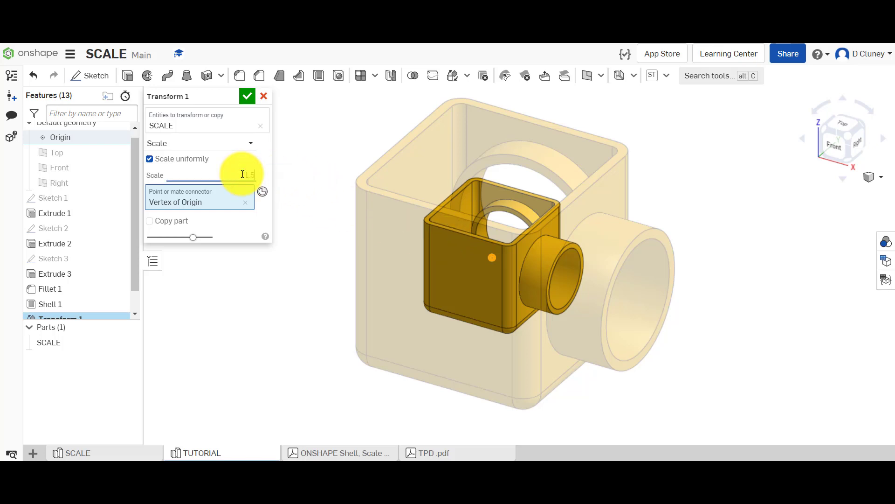
{"action": "type", "text": ".5"}
{"action": "left_click", "coordinate": [310, 207]}
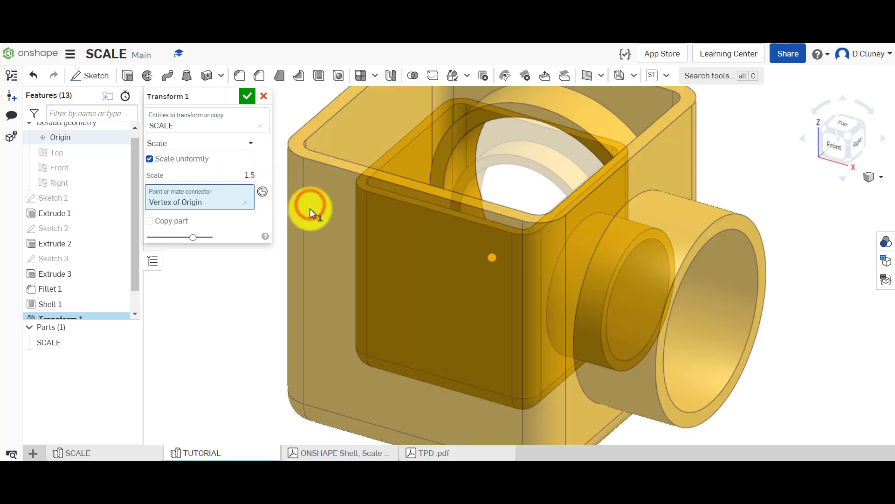
{"action": "scroll", "coordinate": [342, 252], "scroll_direction": "down", "scroll_amount": 3}
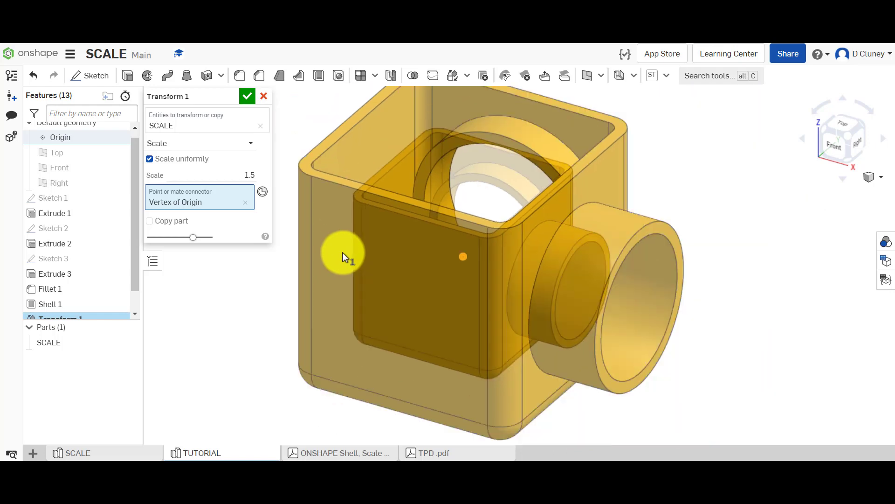
Try a uniform scale factor of 2 for the part.
{"action": "left_click", "coordinate": [245, 173]}
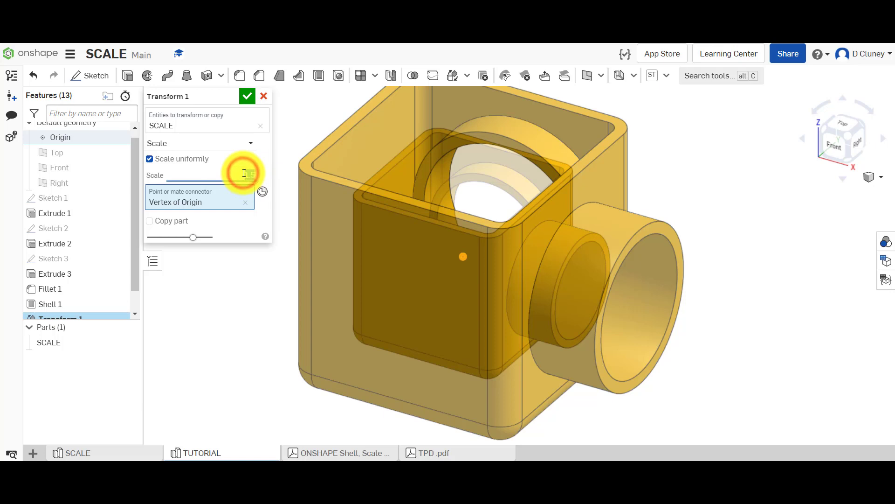
{"action": "type", "text": "2"}
{"action": "left_click", "coordinate": [298, 234]}
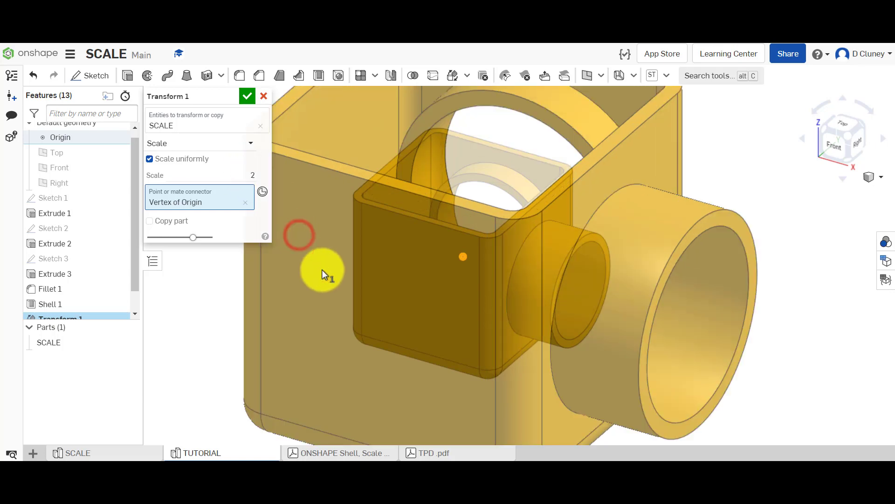
{"action": "scroll", "coordinate": [323, 270], "scroll_direction": "up", "scroll_amount": 2}
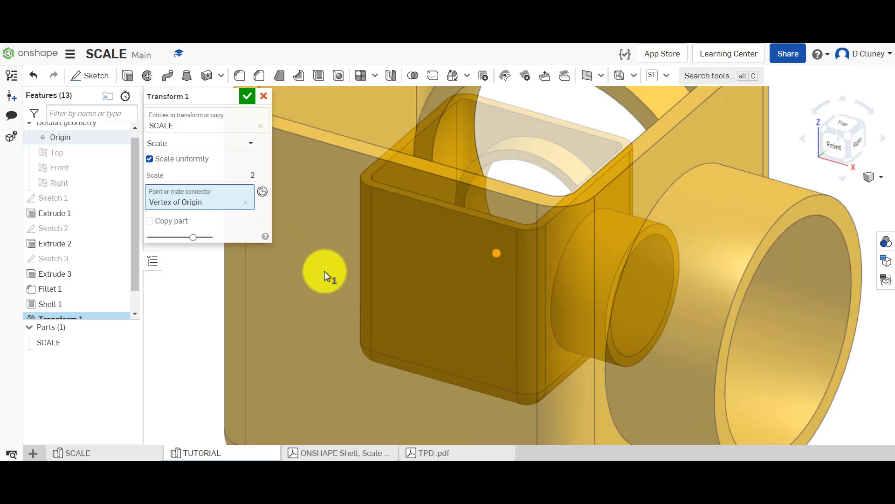
{"action": "scroll", "coordinate": [324, 270], "scroll_direction": "down", "scroll_amount": 4}
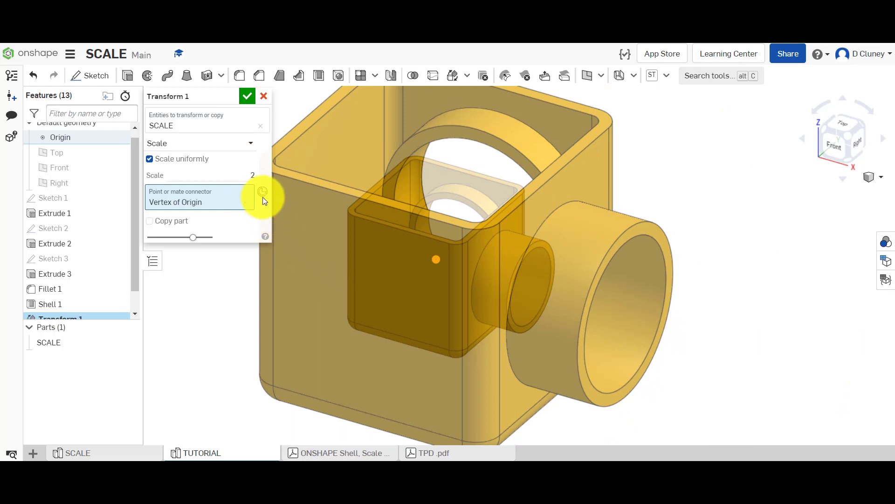
Set the uniform scale factor back to 0.5 and accept the transform.
{"action": "left_click", "coordinate": [246, 174]}
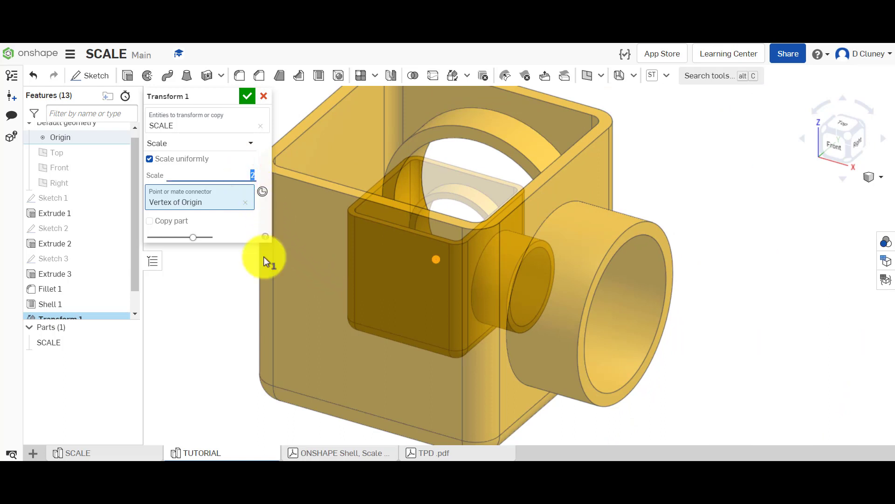
{"action": "type", "text": "05"}
{"action": "key", "text": "BackSpace"}
{"action": "type", "text": ".5"}
{"action": "left_click", "coordinate": [220, 293]}
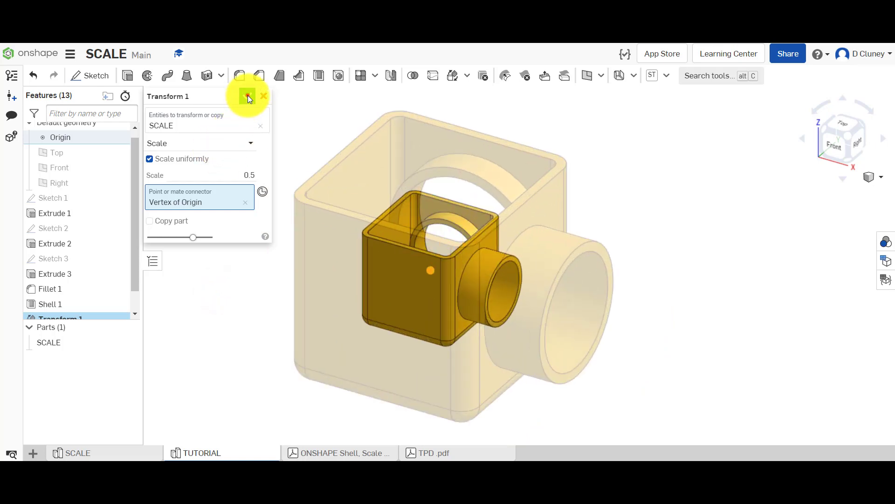
{"action": "left_click", "coordinate": [248, 96]}
Roll the feature history back to just before Transform 1.
{"action": "left_click_drag", "start_coordinate": [134, 294], "coordinate": [105, 290]}
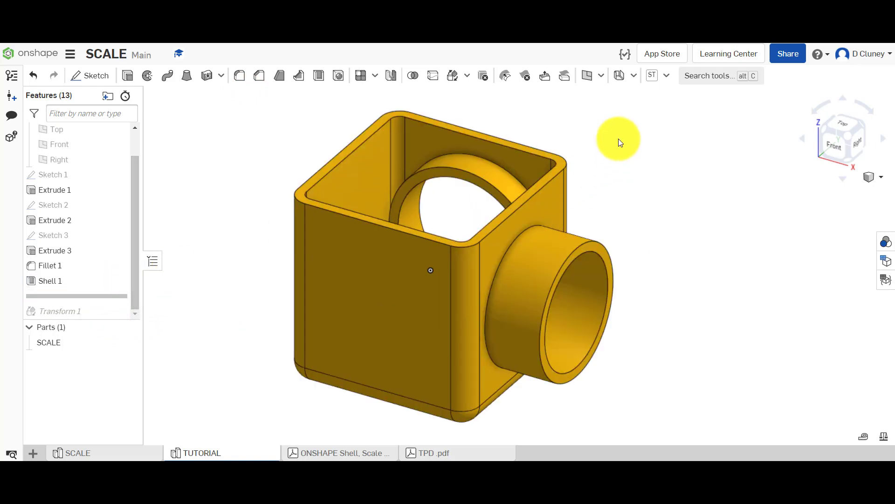
Measure the wall thickness of the unscaled part between the inner and outer faces of its left side wall.
{"action": "left_click", "coordinate": [342, 177]}
{"action": "right_click_drag", "start_coordinate": [278, 181], "coordinate": [320, 182]}
{"action": "left_click", "coordinate": [321, 182]}
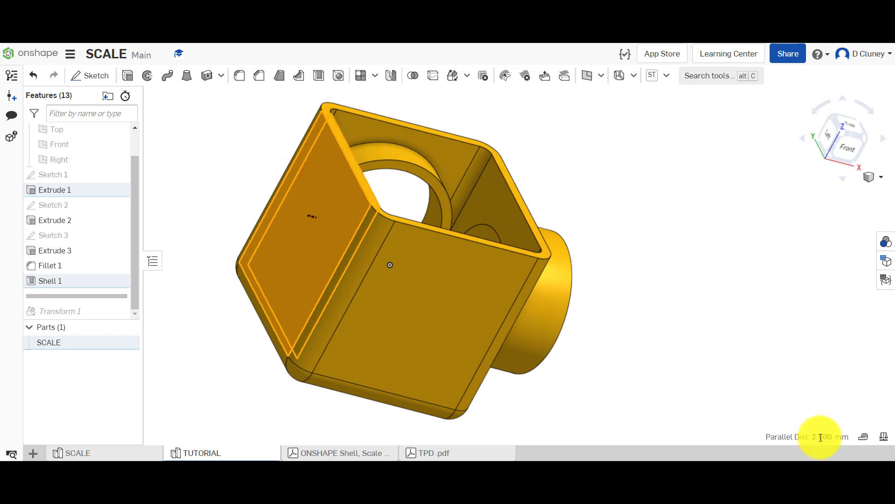
{"action": "mouse_move", "coordinate": [828, 440]}
{"action": "left_click", "coordinate": [669, 252]}
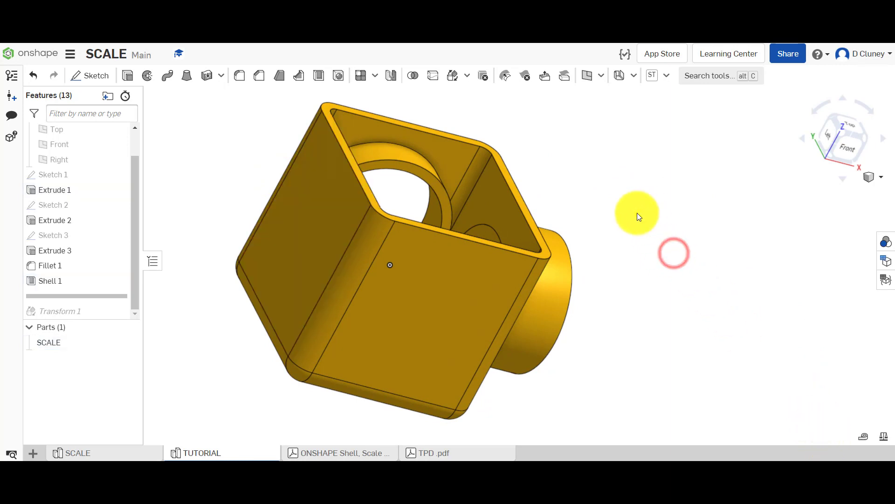
{"action": "right_click_drag", "start_coordinate": [635, 214], "coordinate": [580, 213]}
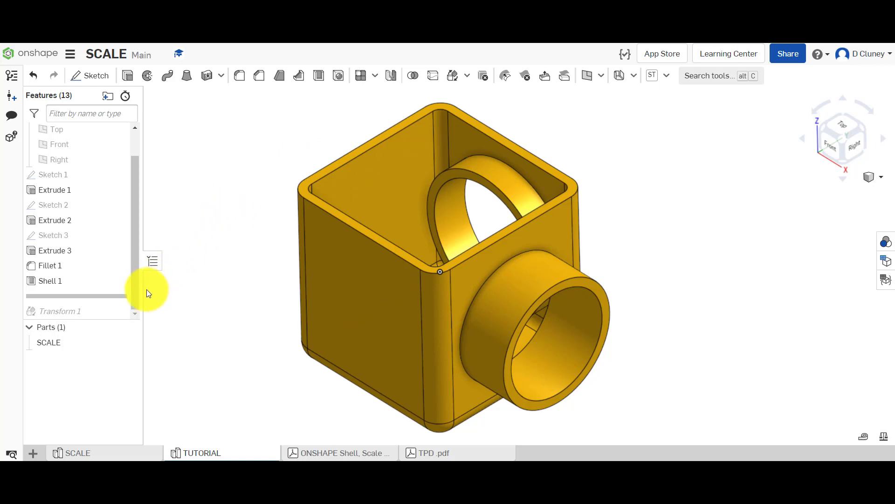
Roll the feature history forward past Transform 1 and measure the same wall's thickness on the scaled part.
{"action": "left_click_drag", "start_coordinate": [105, 298], "coordinate": [110, 321]}
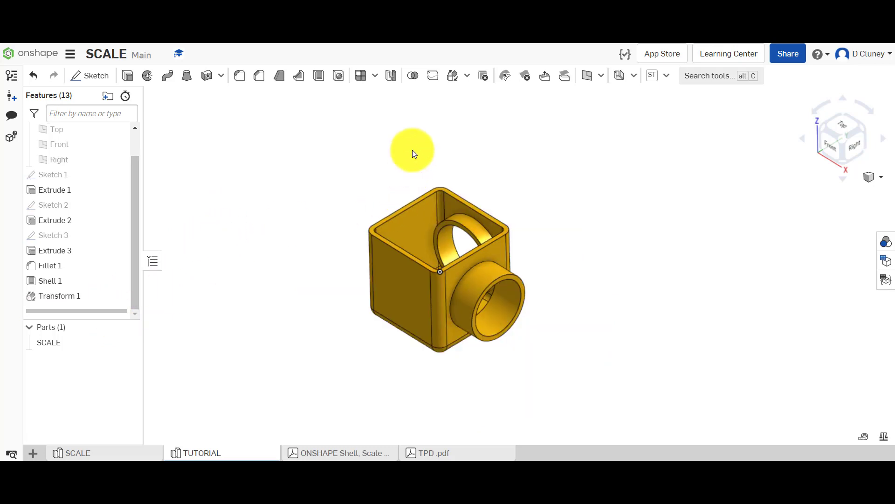
{"action": "scroll", "coordinate": [417, 168], "scroll_direction": "up", "scroll_amount": 3}
{"action": "left_click", "coordinate": [419, 274]}
{"action": "right_click_drag", "start_coordinate": [294, 216], "coordinate": [379, 279]}
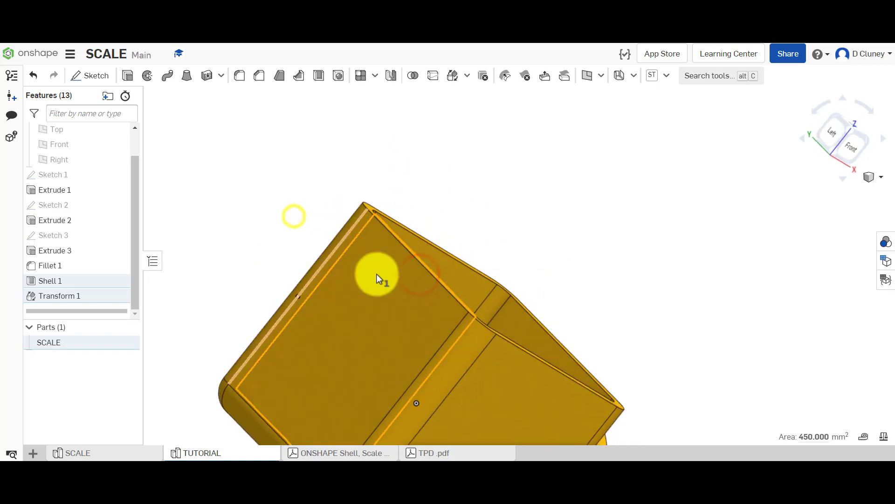
{"action": "left_click", "coordinate": [376, 274]}
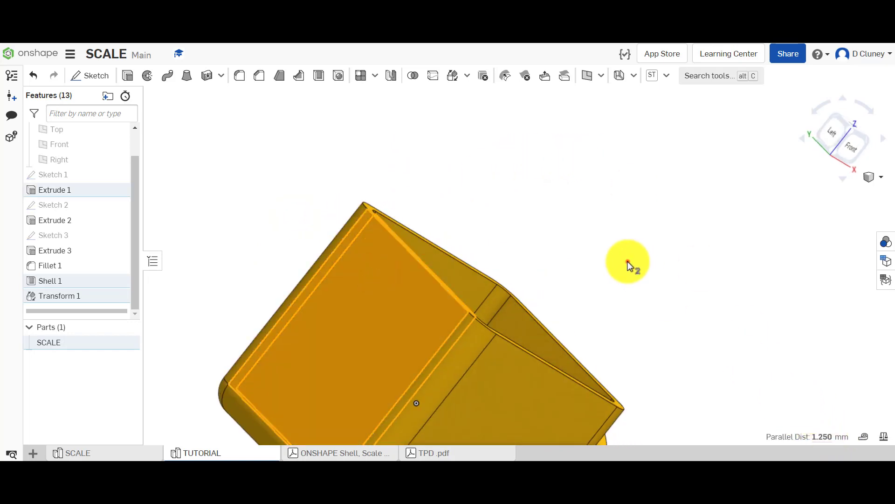
{"action": "left_click", "coordinate": [628, 261]}
{"action": "left_click", "coordinate": [864, 138]}
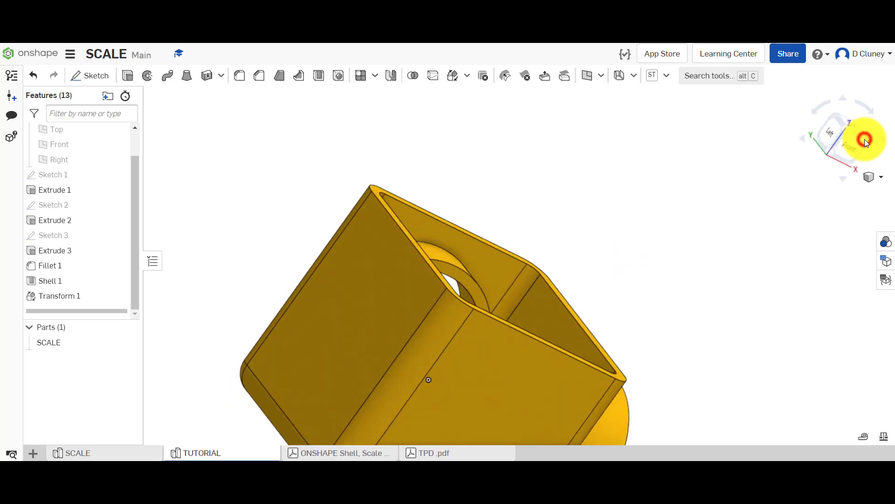
Edit Transform 1 to a uniform scale factor of 2 and accept it.
{"action": "right_click", "coordinate": [88, 297]}
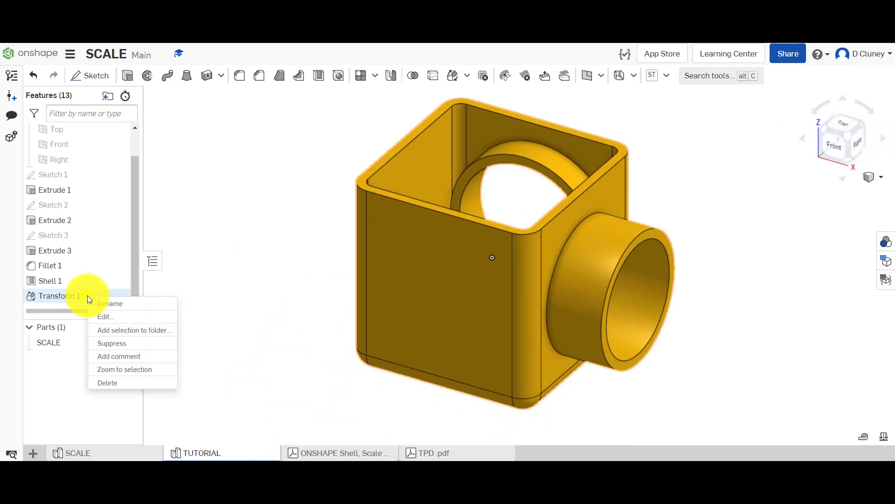
{"action": "left_click", "coordinate": [111, 313]}
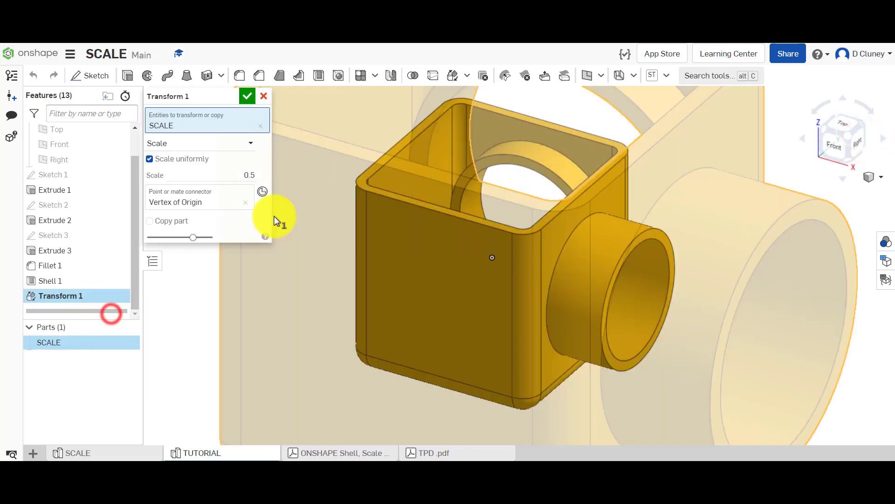
{"action": "left_click", "coordinate": [245, 174]}
{"action": "type", "text": "2"}
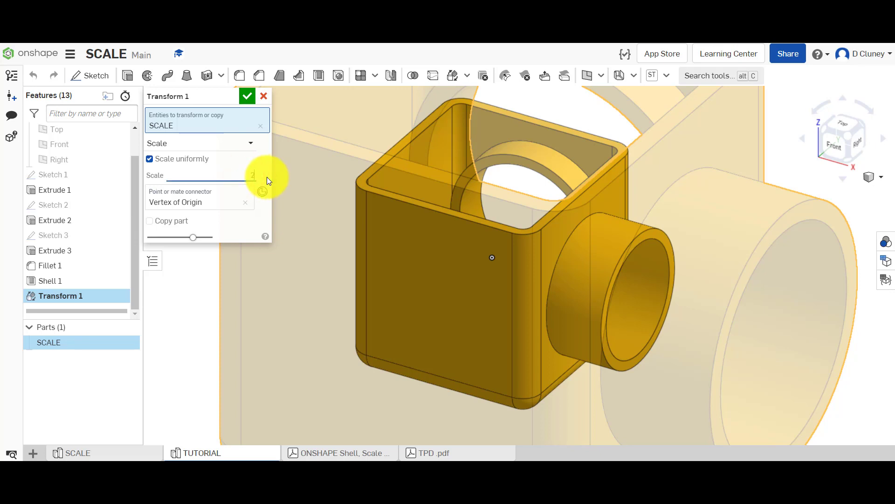
{"action": "left_click", "coordinate": [247, 96]}
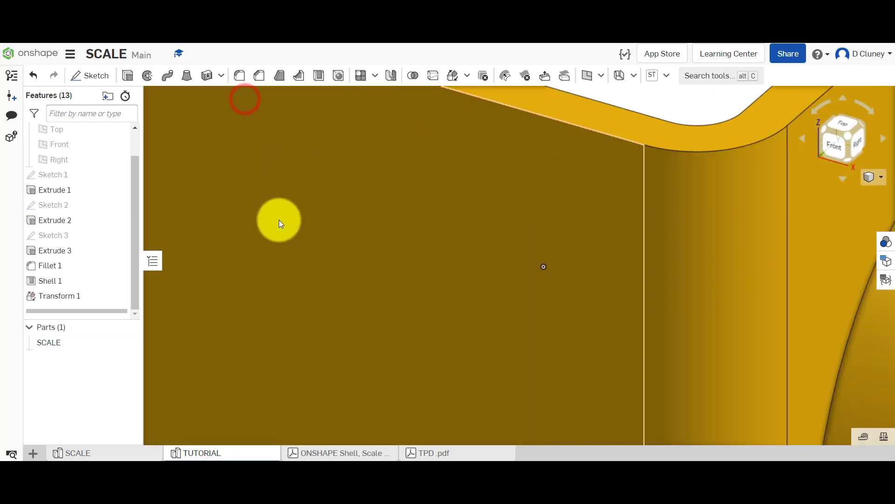
Measure the wall thickness of the doubled part between the inner and outer faces of a side wall.
{"action": "scroll", "coordinate": [281, 218], "scroll_direction": "down", "scroll_amount": 5}
{"action": "scroll", "coordinate": [281, 218], "scroll_direction": "down", "scroll_amount": 3}
{"action": "left_click", "coordinate": [208, 190]}
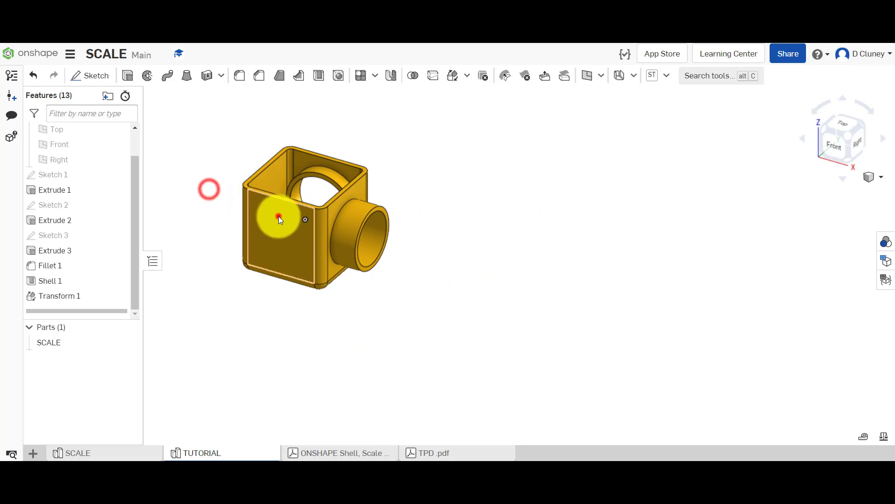
{"action": "left_click", "coordinate": [279, 215]}
{"action": "right_click_drag", "start_coordinate": [278, 215], "coordinate": [422, 214]}
{"action": "left_click", "coordinate": [306, 198]}
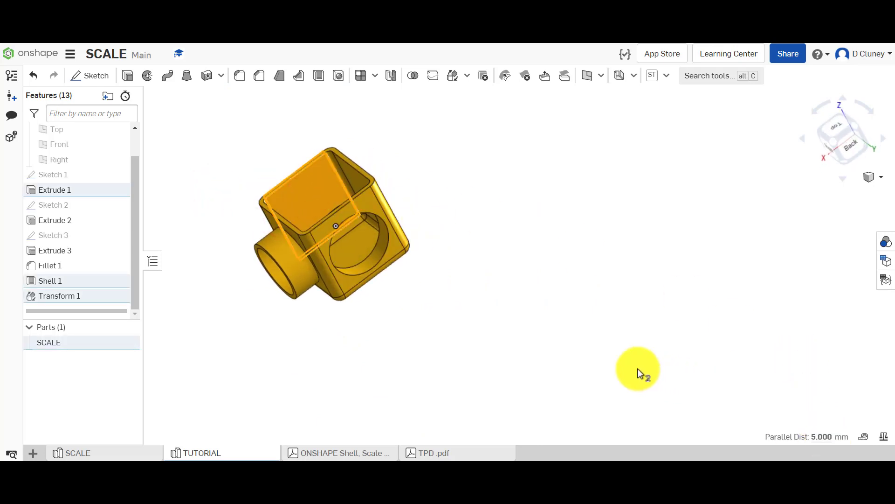
{"action": "left_click", "coordinate": [526, 303]}
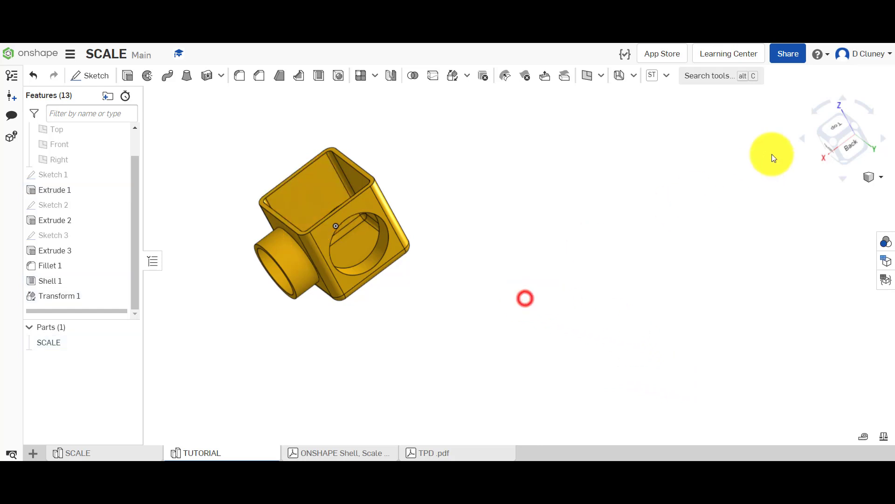
{"action": "left_click", "coordinate": [854, 128]}
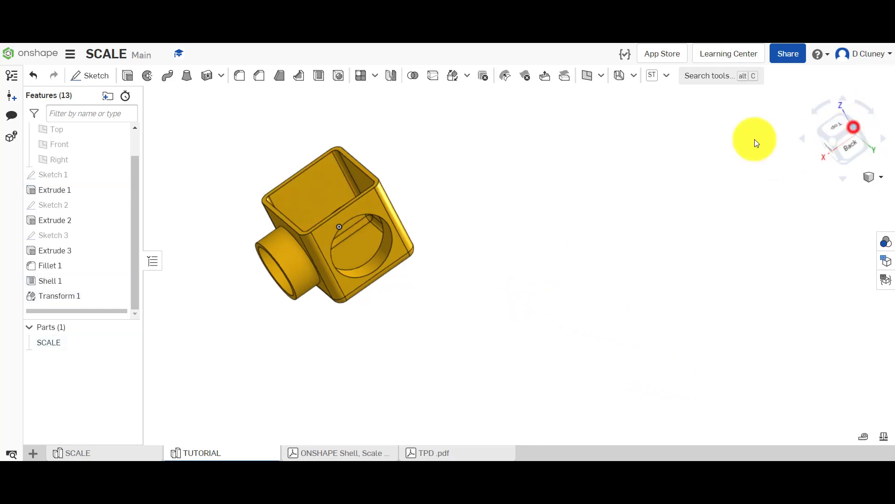
Edit Transform 1 to turn off uniform scaling and set the X scale to 2.
{"action": "right_click", "coordinate": [67, 297]}
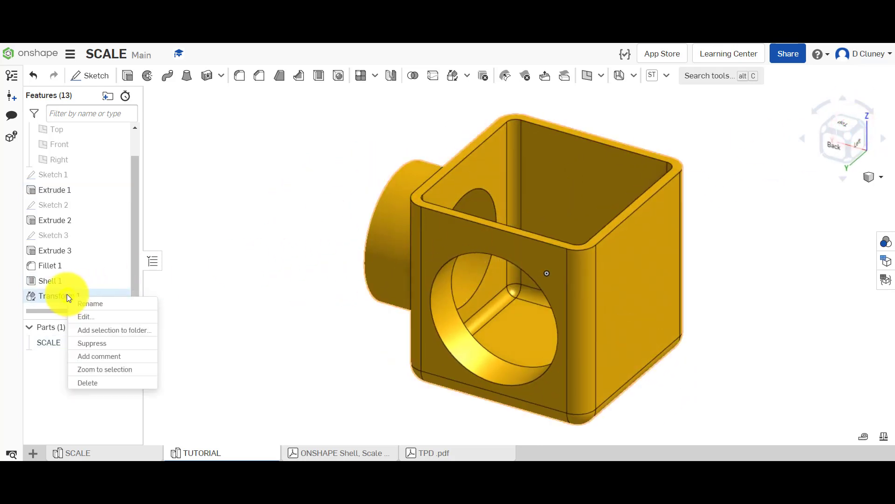
{"action": "left_click", "coordinate": [90, 314]}
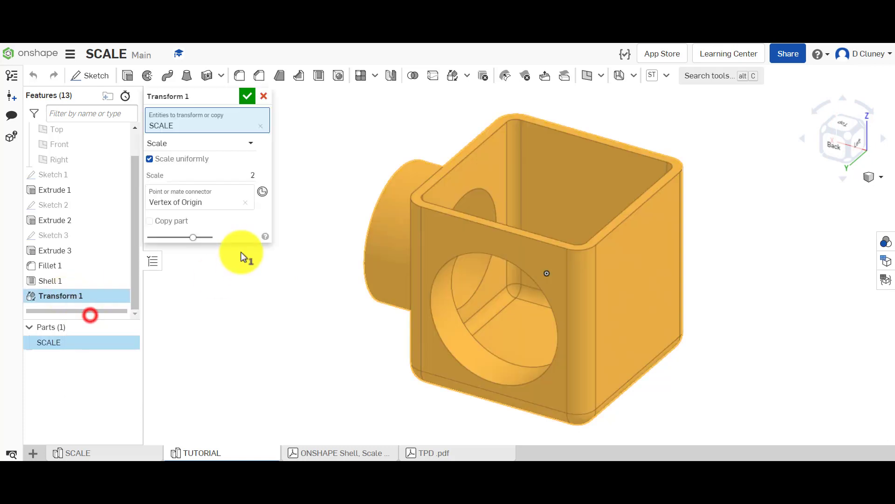
{"action": "left_click", "coordinate": [185, 161]}
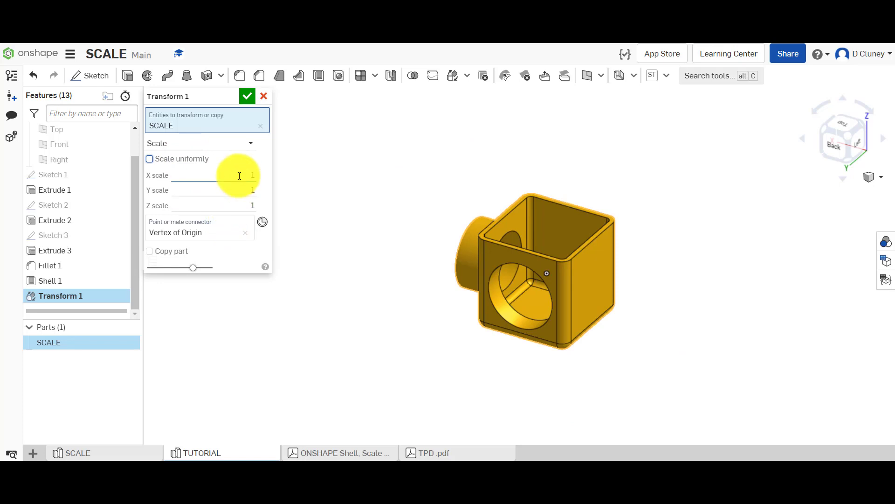
{"action": "scroll", "coordinate": [581, 201], "scroll_direction": "down", "scroll_amount": 2}
{"action": "scroll", "coordinate": [581, 196], "scroll_direction": "up", "scroll_amount": 3}
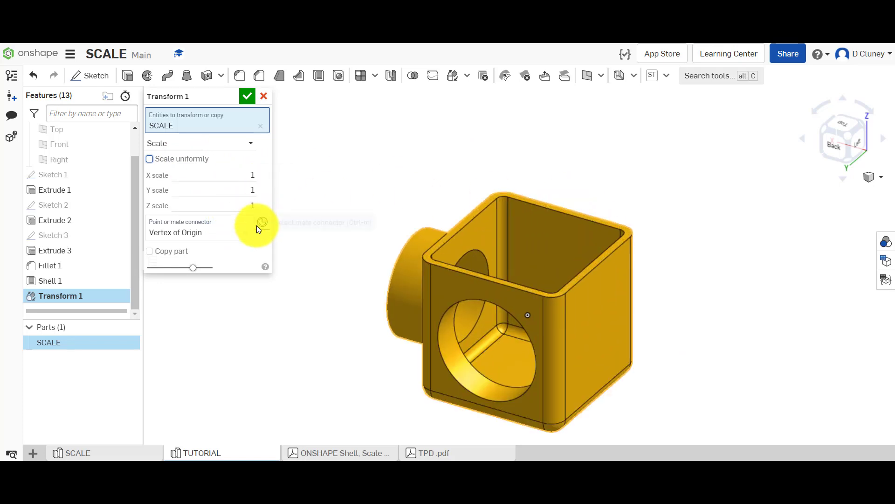
{"action": "left_click", "coordinate": [254, 177]}
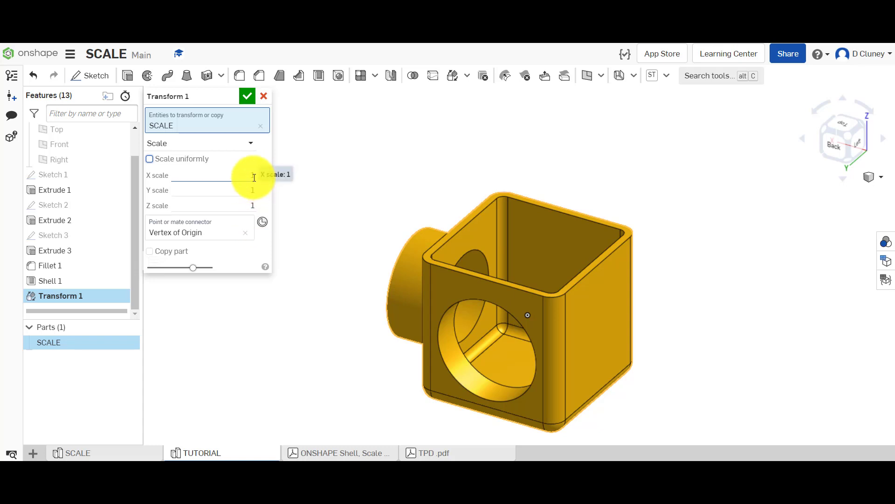
{"action": "double_click", "coordinate": [251, 175]}
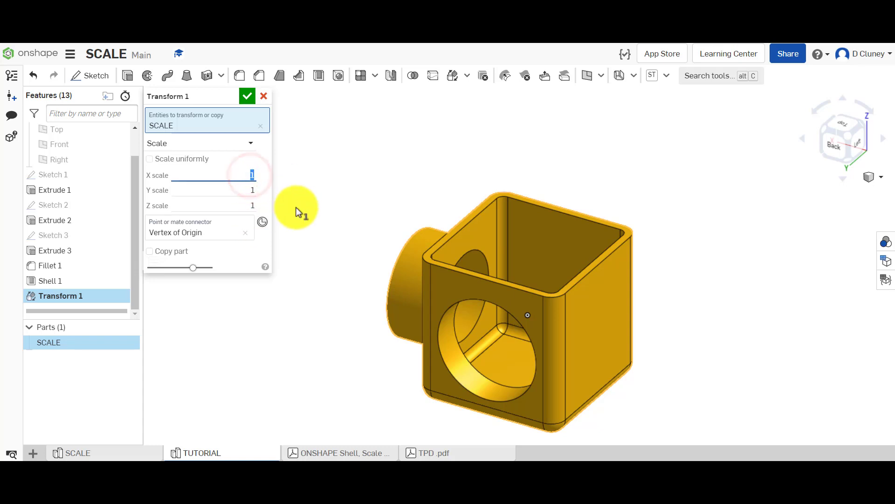
{"action": "type", "text": "2"}
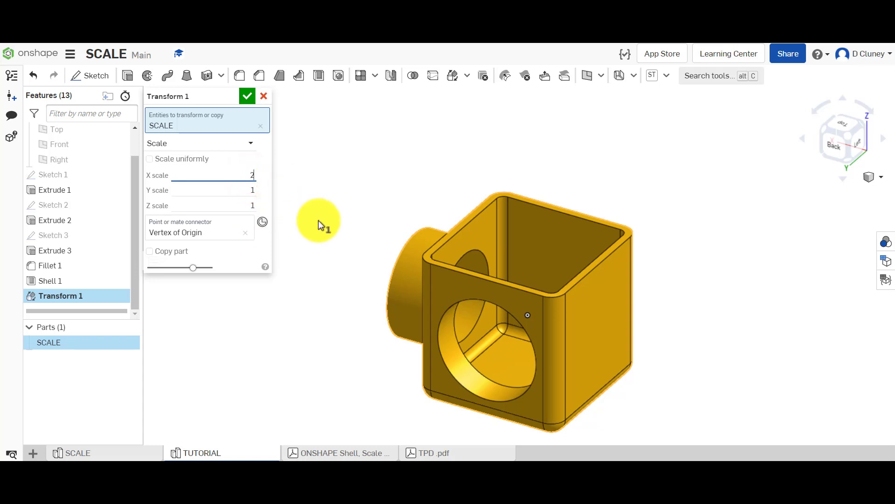
{"action": "left_click", "coordinate": [319, 223]}
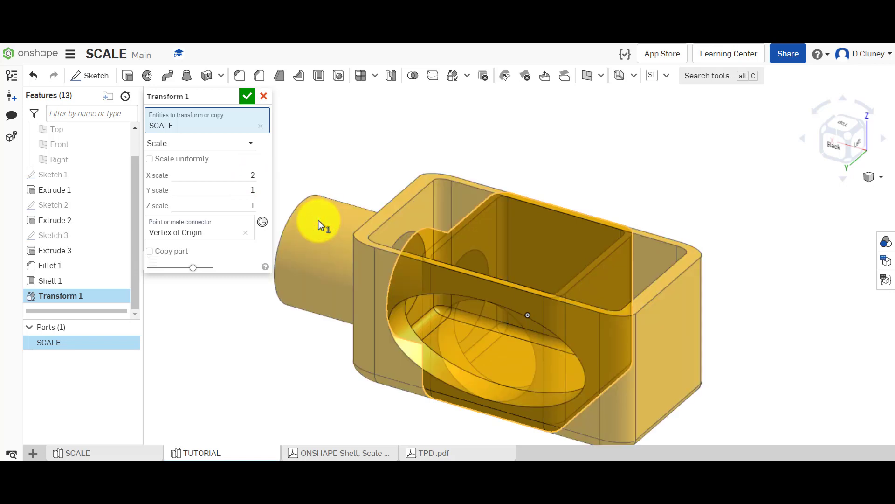
Set the Y scale to 2 and accept the transform.
{"action": "double_click", "coordinate": [236, 190]}
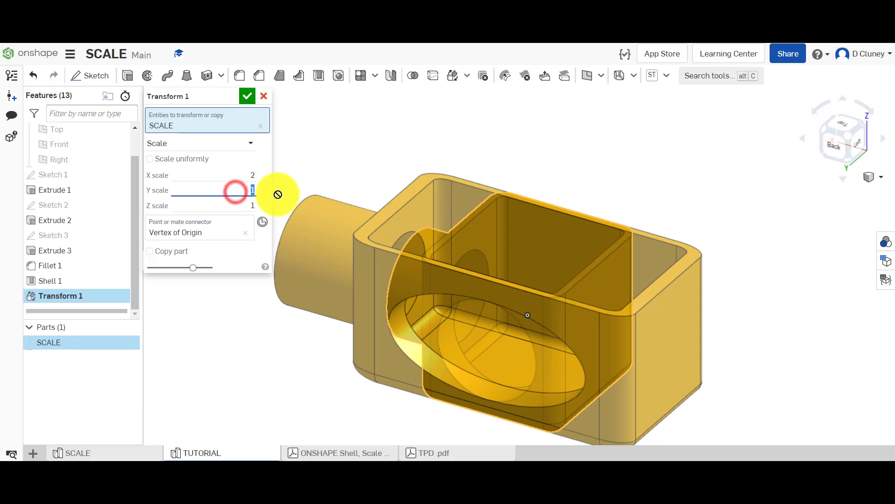
{"action": "type", "text": "2"}
{"action": "left_click", "coordinate": [325, 166]}
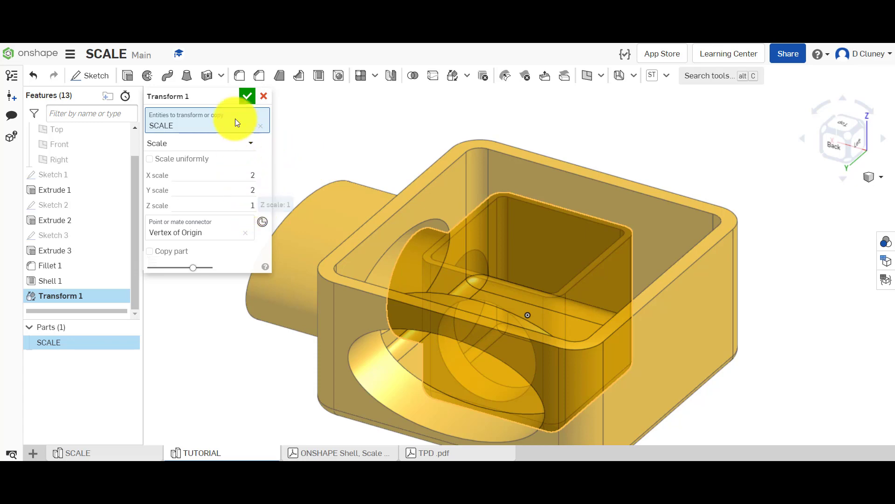
{"action": "left_click", "coordinate": [247, 96]}
{"action": "scroll", "coordinate": [250, 217], "scroll_direction": "down", "scroll_amount": 5}
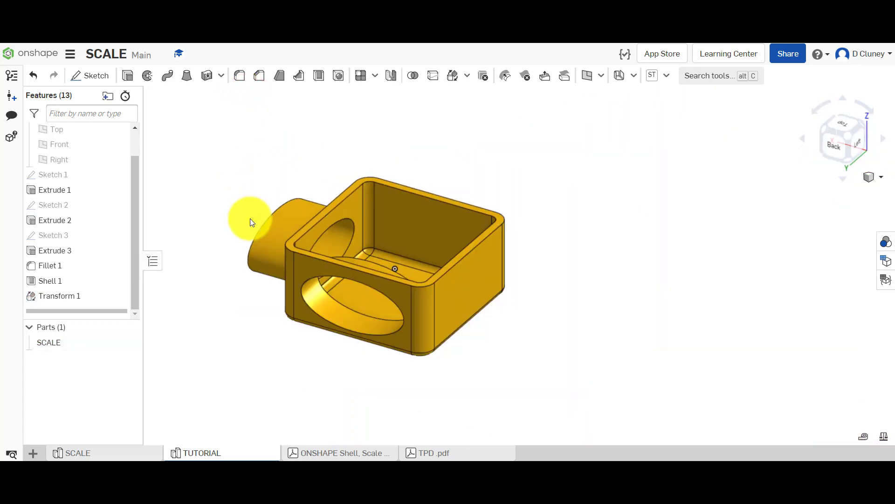
{"action": "mouse_move", "coordinate": [223, 196]}
{"action": "right_mouse_down"}
{"action": "mouse_move", "coordinate": [220, 155]}
{"action": "mouse_move", "coordinate": [217, 199]}
{"action": "right_mouse_up"}
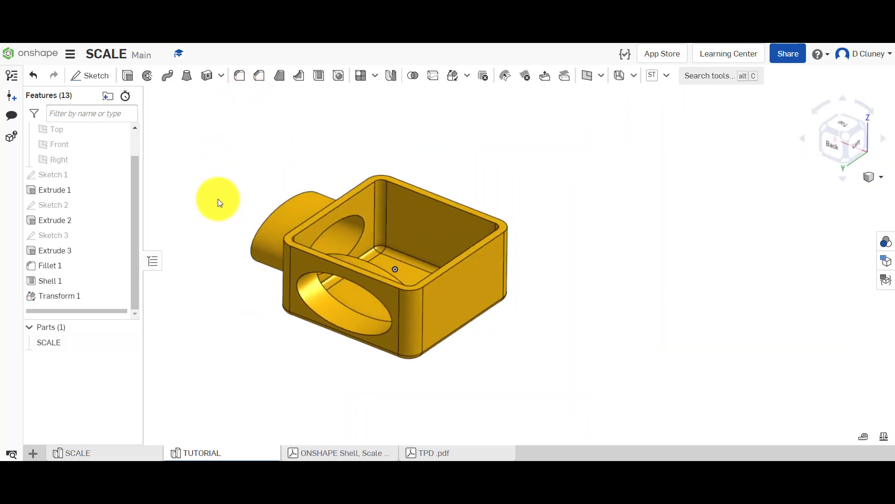
Edit Transform 1 to a Z scale of 0.5 and accept it.
{"action": "right_click", "coordinate": [92, 299]}
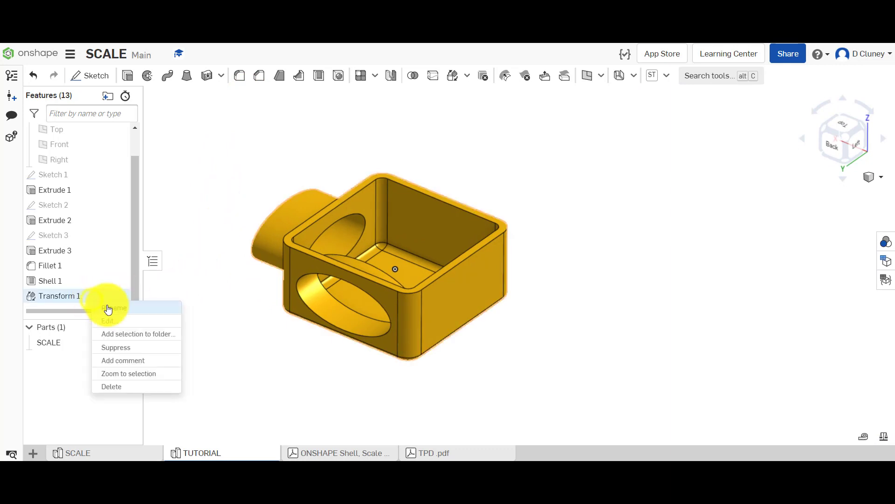
{"action": "left_click", "coordinate": [117, 324]}
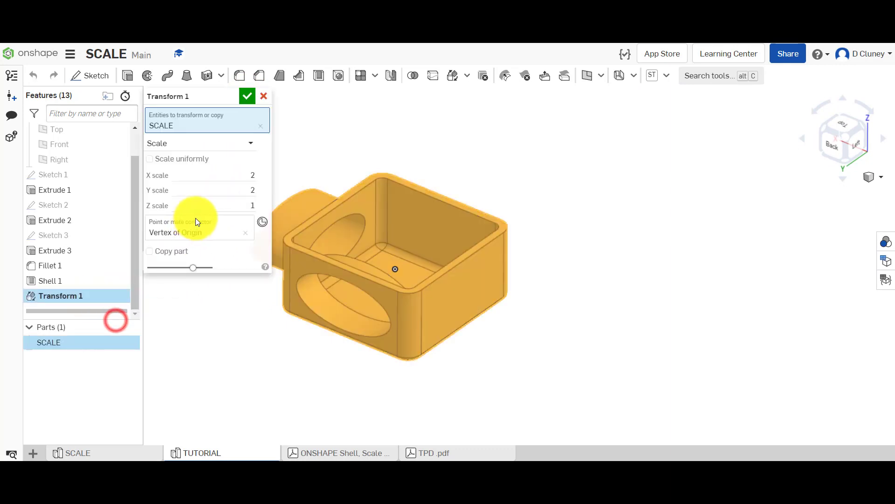
{"action": "left_click", "coordinate": [237, 203]}
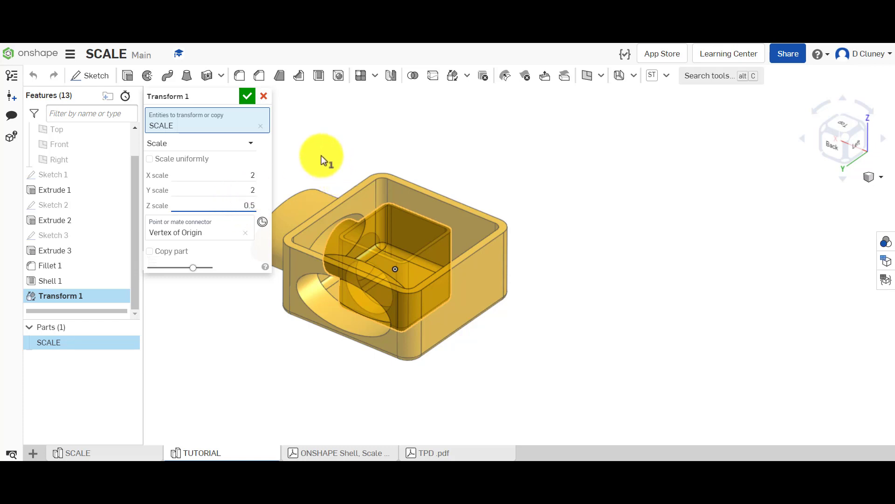
{"action": "left_click", "coordinate": [248, 96]}
{"action": "right_click_drag", "start_coordinate": [242, 257], "coordinate": [247, 274]}
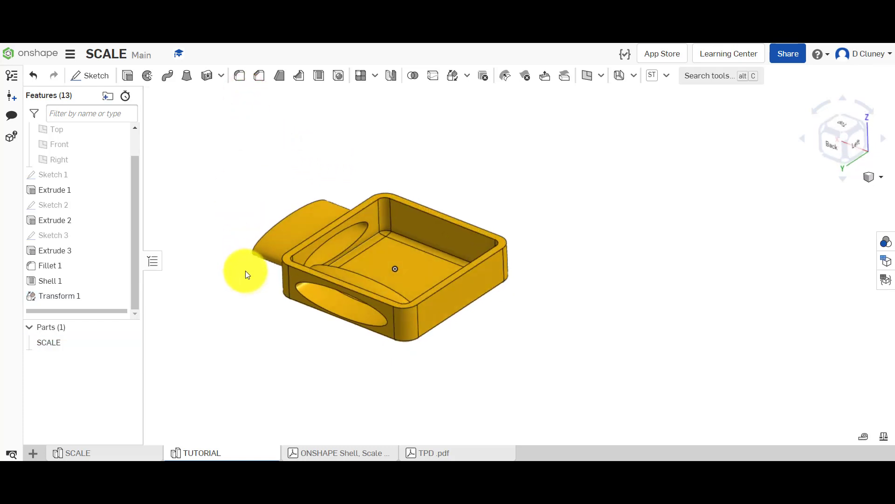
Reopen Transform 1 for editing and switch uniform scaling on and back off to compare the two modes.
{"action": "right_click", "coordinate": [84, 297]}
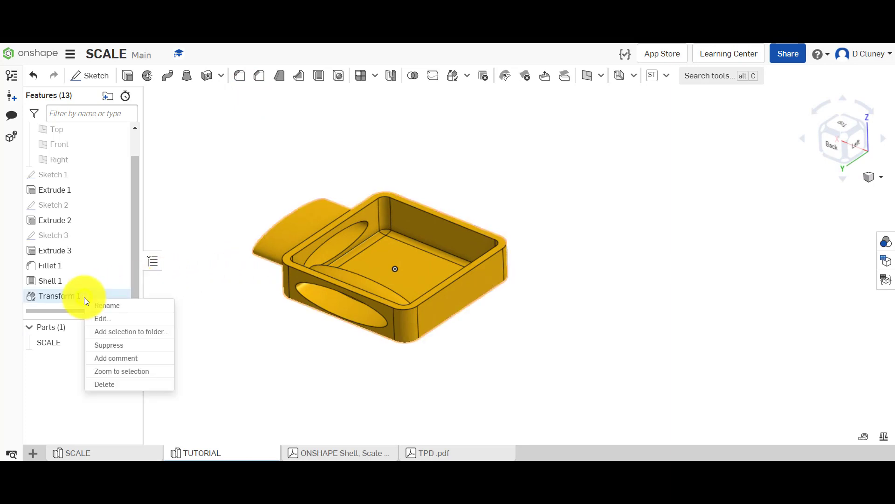
{"action": "left_click", "coordinate": [119, 320]}
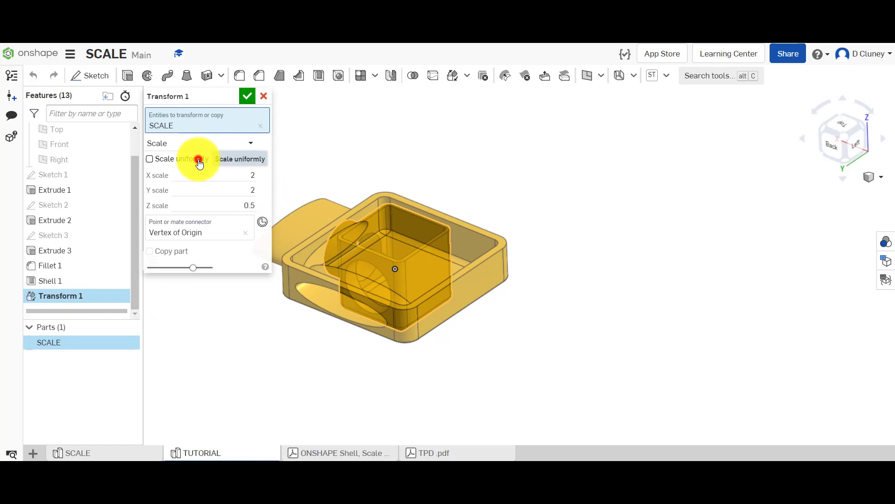
{"action": "left_click", "coordinate": [199, 161]}
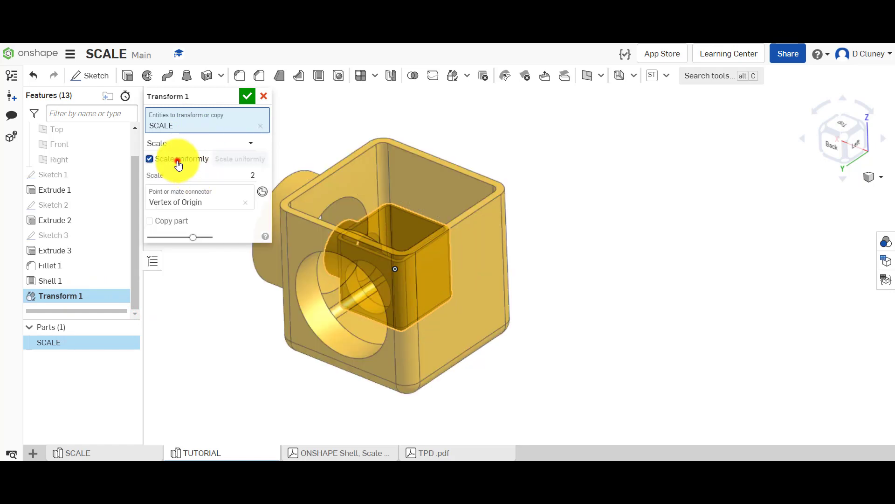
{"action": "left_click", "coordinate": [178, 161]}
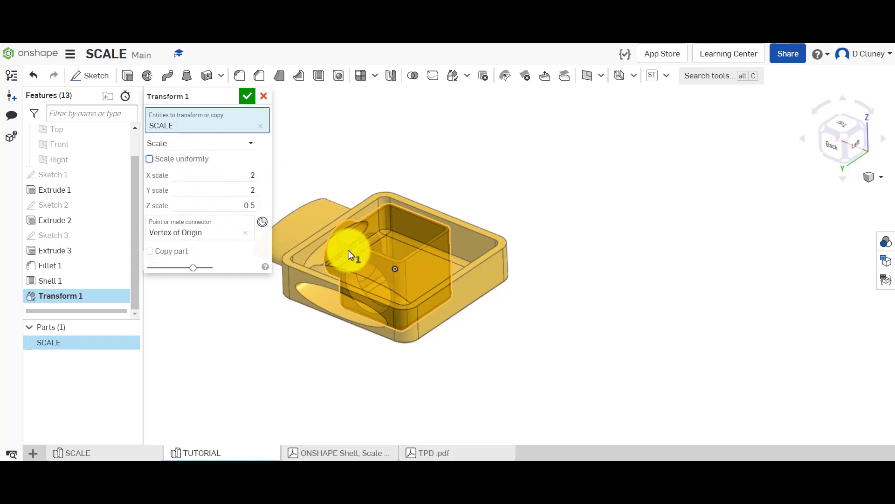
Switch Transform 1 back to uniform scaling, enable copying the part, and accept the change.
{"action": "scroll", "coordinate": [326, 228], "scroll_direction": "down", "scroll_amount": 2}
{"action": "scroll", "coordinate": [311, 213], "scroll_direction": "up", "scroll_amount": 5}
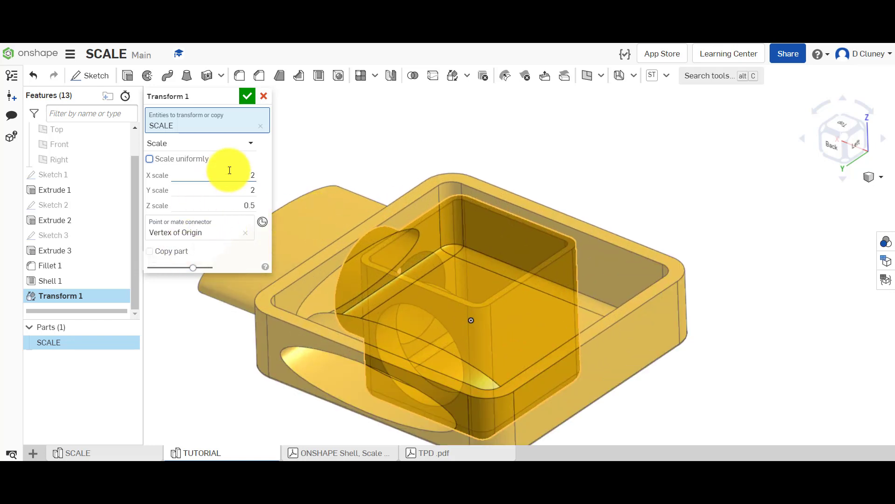
{"action": "left_click", "coordinate": [198, 161]}
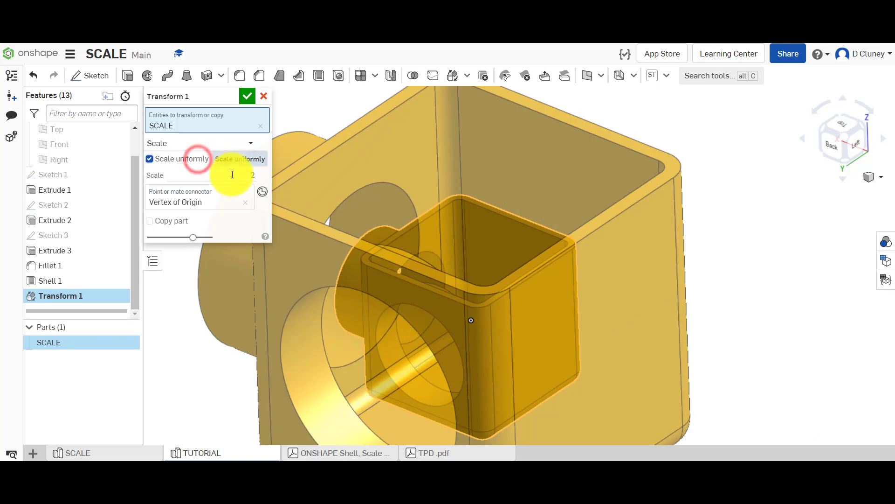
{"action": "left_click", "coordinate": [171, 222]}
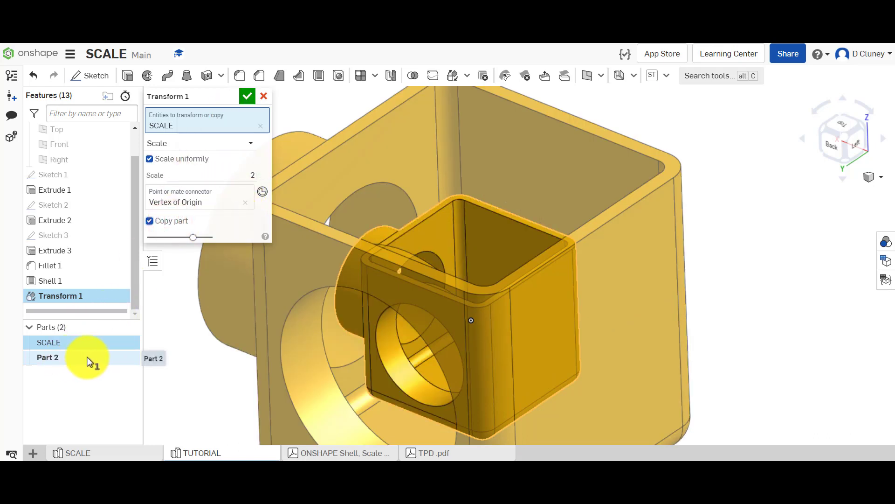
{"action": "left_click", "coordinate": [248, 96]}
{"action": "scroll", "coordinate": [212, 209], "scroll_direction": "down", "scroll_amount": 5}
{"action": "mouse_move", "coordinate": [207, 151]}
{"action": "right_mouse_down"}
{"action": "mouse_move", "coordinate": [209, 206]}
{"action": "mouse_move", "coordinate": [211, 191]}
{"action": "mouse_move", "coordinate": [188, 187]}
{"action": "mouse_move", "coordinate": [222, 144]}
{"action": "mouse_move", "coordinate": [211, 154]}
{"action": "right_mouse_up"}
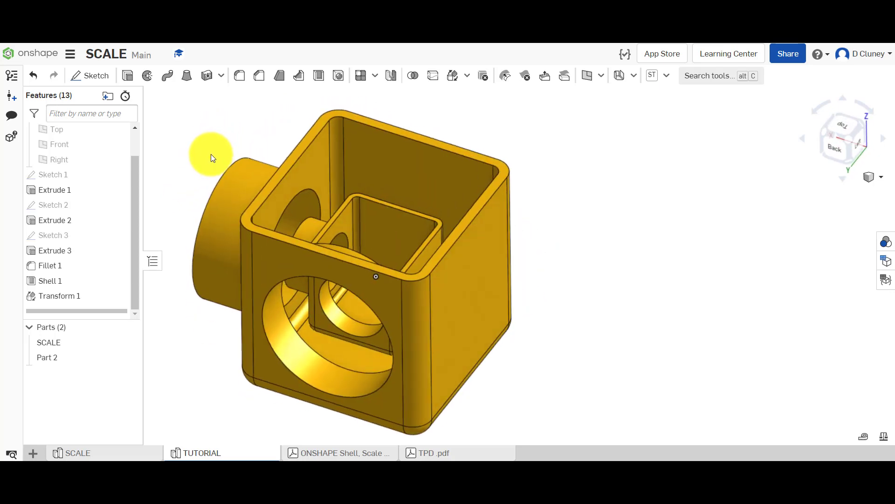
Edit Transform 1 to turn off copying the part and accept it.
{"action": "right_click", "coordinate": [80, 295]}
{"action": "left_click", "coordinate": [116, 320]}
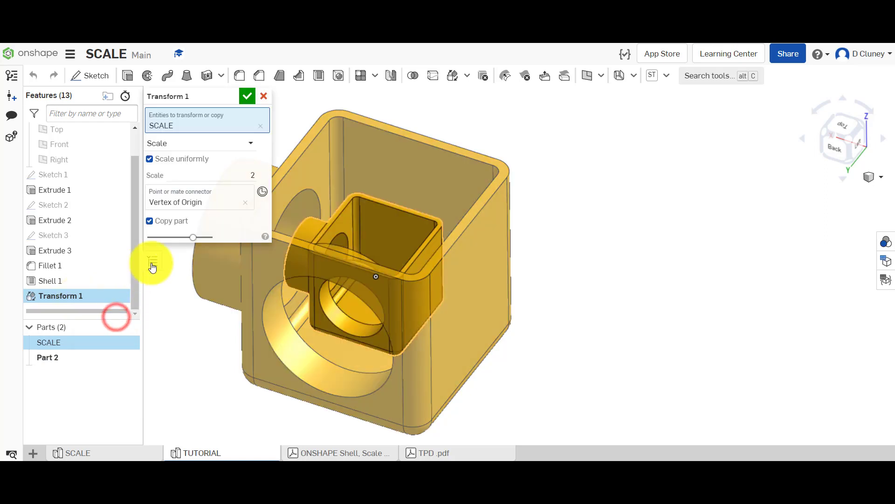
{"action": "left_click", "coordinate": [178, 220]}
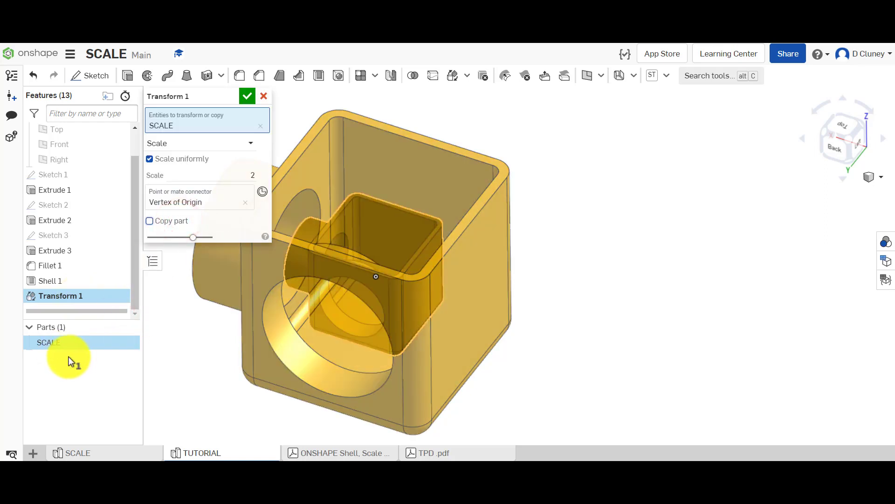
{"action": "left_click", "coordinate": [246, 96]}
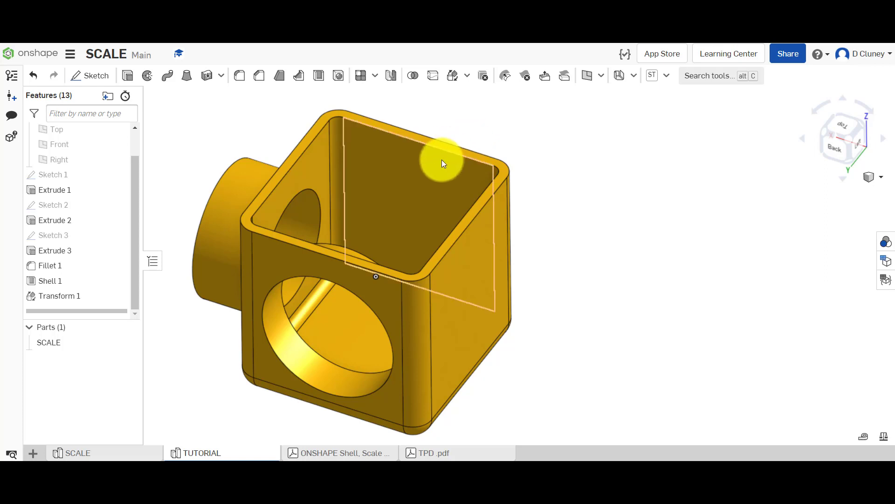
Open Shell 1 to check its shell thickness and close it without changes.
{"action": "right_click", "coordinate": [77, 279]}
{"action": "left_click", "coordinate": [105, 298]}
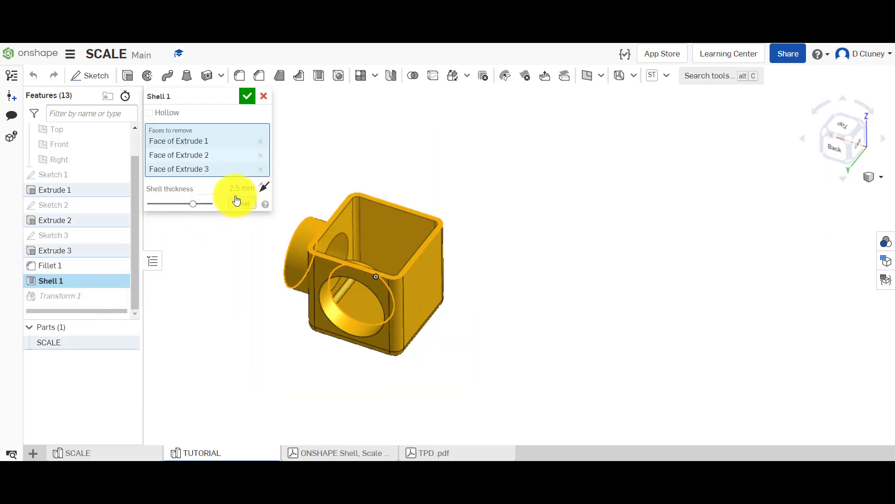
{"action": "left_click", "coordinate": [263, 95]}
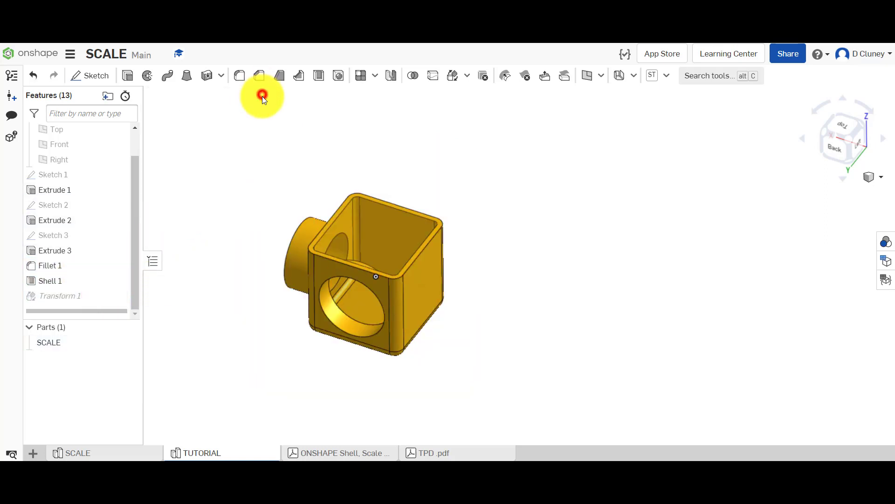
Measure the scaled part's wall thickness between an inner side face and its parallel outer face, and clear the selection.
{"action": "scroll", "coordinate": [327, 131], "scroll_direction": "up", "scroll_amount": 3}
{"action": "left_click", "coordinate": [395, 168]}
{"action": "right_click_drag", "start_coordinate": [560, 170], "coordinate": [511, 214]}
{"action": "left_click", "coordinate": [452, 223]}
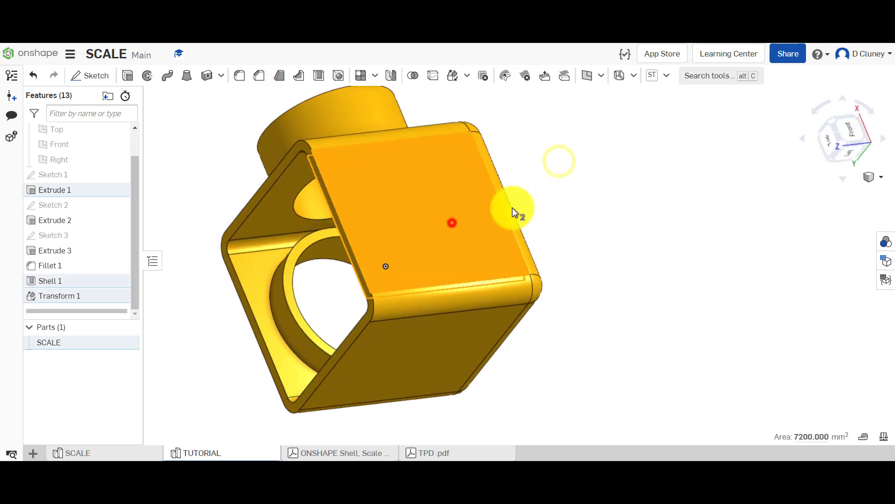
{"action": "left_click", "coordinate": [540, 236]}
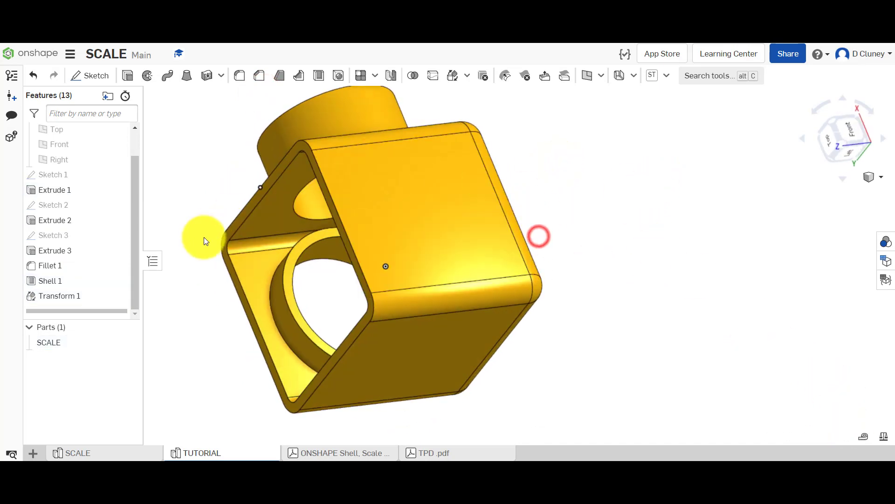
{"action": "right_click_drag", "start_coordinate": [198, 231], "coordinate": [295, 179]}
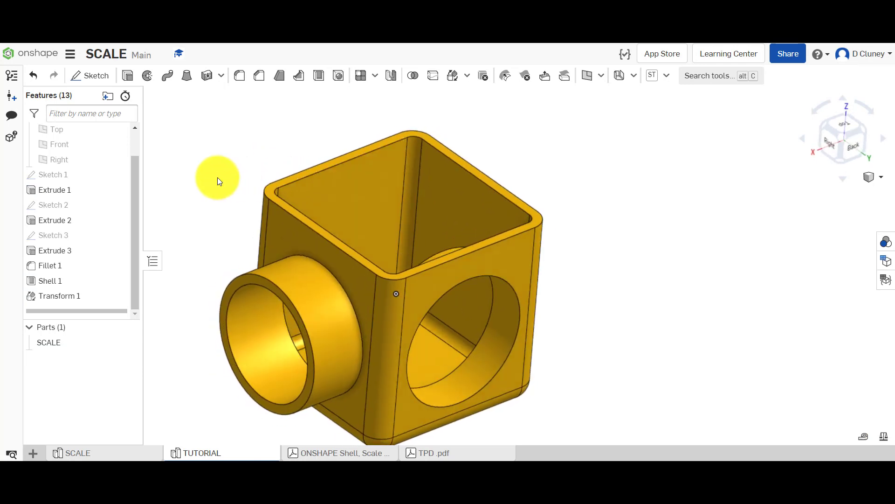
Reorder the feature history so that Transform 1 comes before Shell 1.
{"action": "key", "text": "shift+7"}
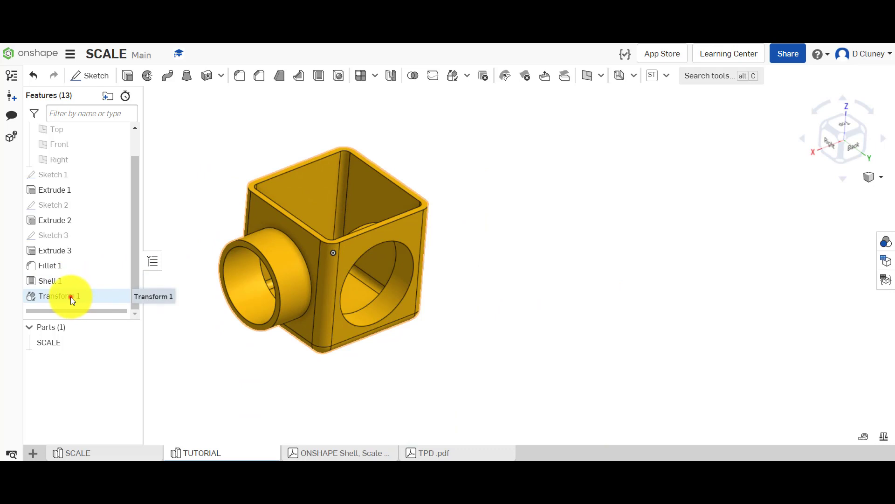
{"action": "left_click_drag", "start_coordinate": [71, 297], "coordinate": [91, 276]}
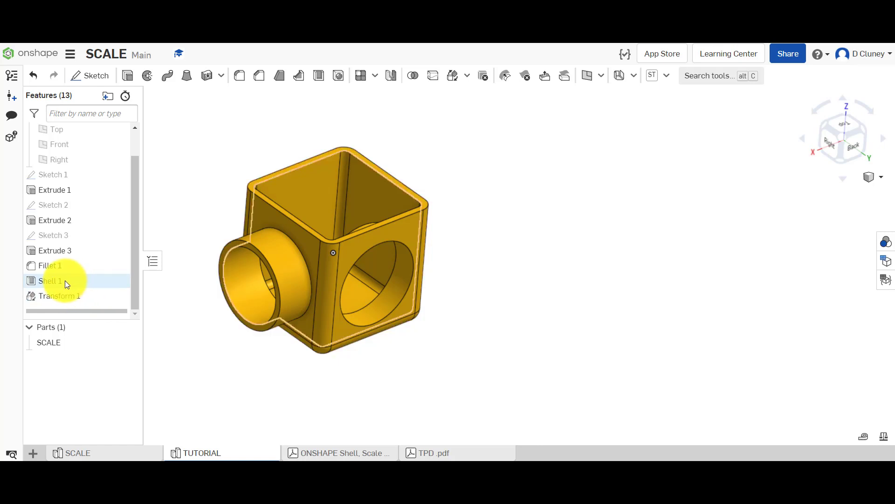
{"action": "left_click_drag", "start_coordinate": [63, 296], "coordinate": [81, 278]}
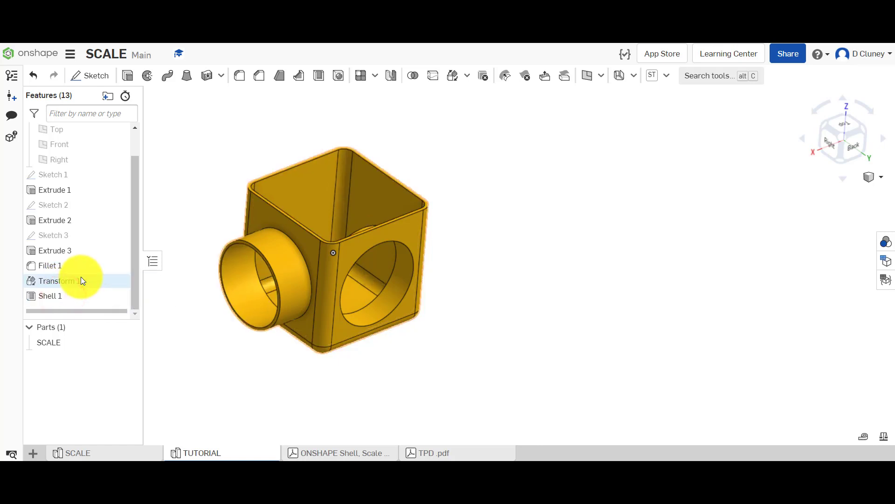
Roll the history back to just after Fillet 1 and step forward through Transform 1 and Shell 1 to compare the stages.
{"action": "left_click_drag", "start_coordinate": [91, 309], "coordinate": [89, 275]}
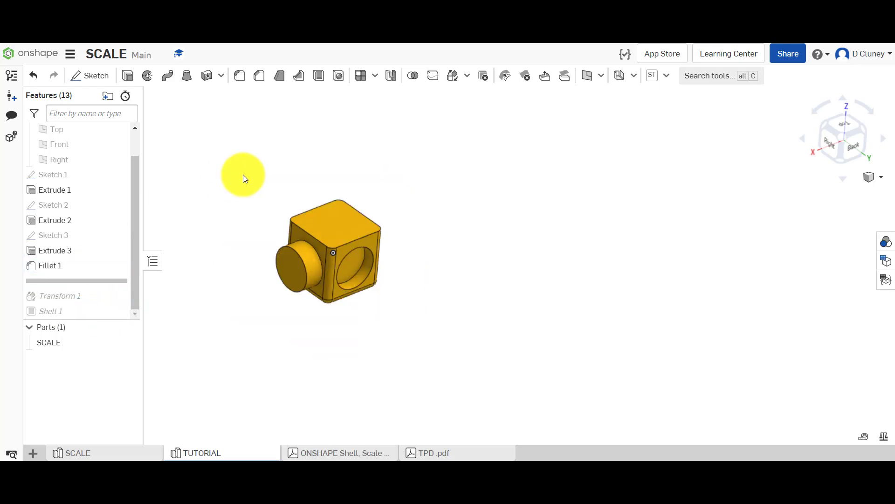
{"action": "scroll", "coordinate": [287, 210], "scroll_direction": "up", "scroll_amount": 5}
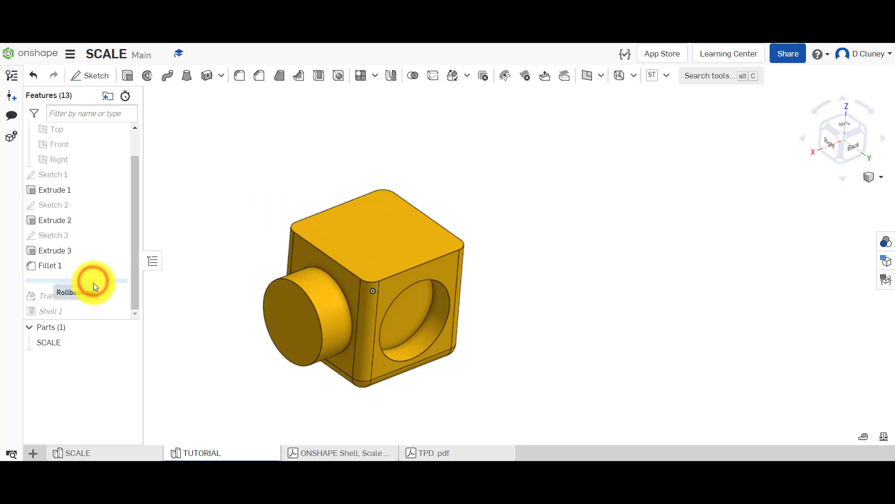
{"action": "left_click_drag", "start_coordinate": [93, 282], "coordinate": [94, 299]}
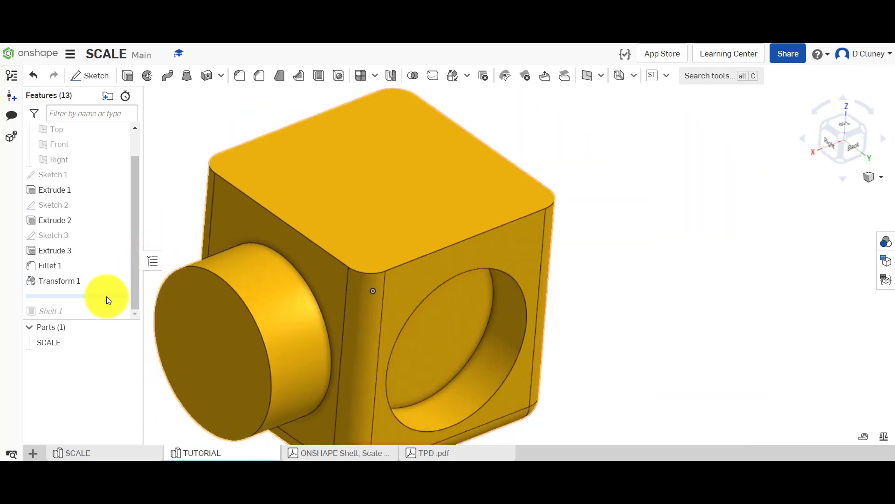
{"action": "left_click_drag", "start_coordinate": [107, 297], "coordinate": [106, 320]}
Measure the reordered part's wall thickness between parallel inner and outer faces, and return to an isometric view.
{"action": "key", "text": "f"}
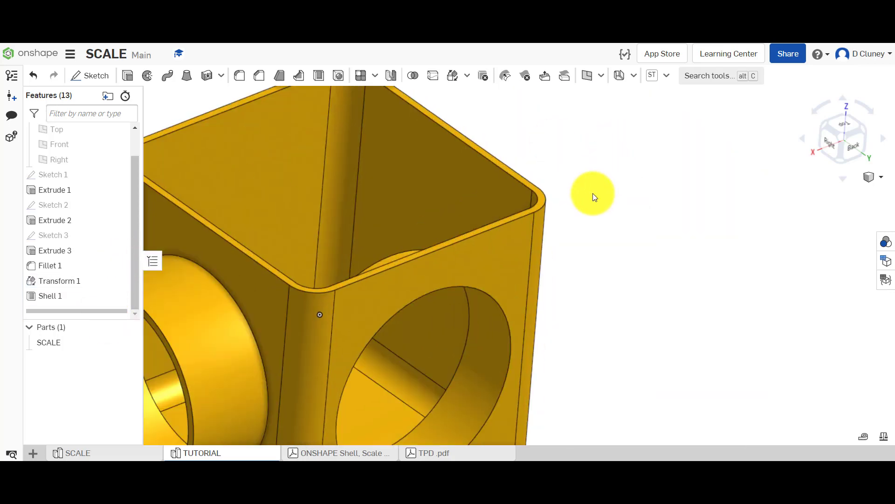
{"action": "right_click_drag", "start_coordinate": [550, 183], "coordinate": [556, 226]}
{"action": "left_click", "coordinate": [553, 223]}
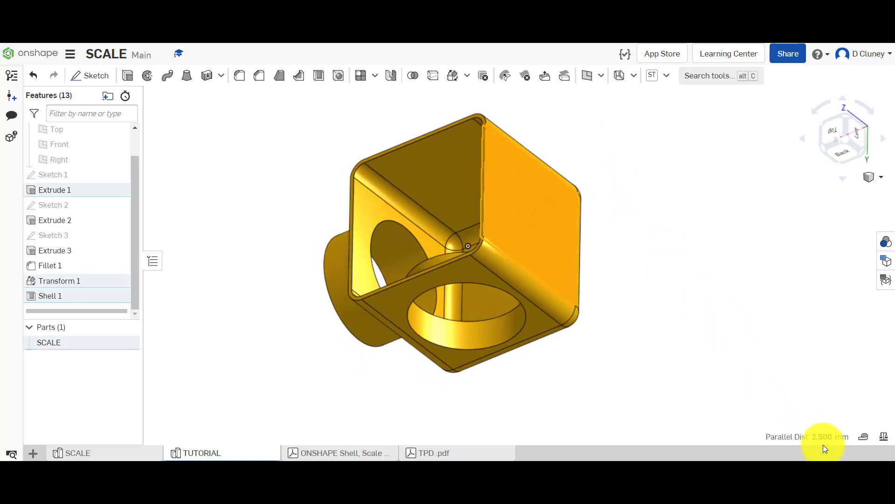
{"action": "left_click", "coordinate": [652, 272]}
{"action": "right_click_drag", "start_coordinate": [615, 263], "coordinate": [647, 245]}
{"action": "key", "text": "shift+7"}
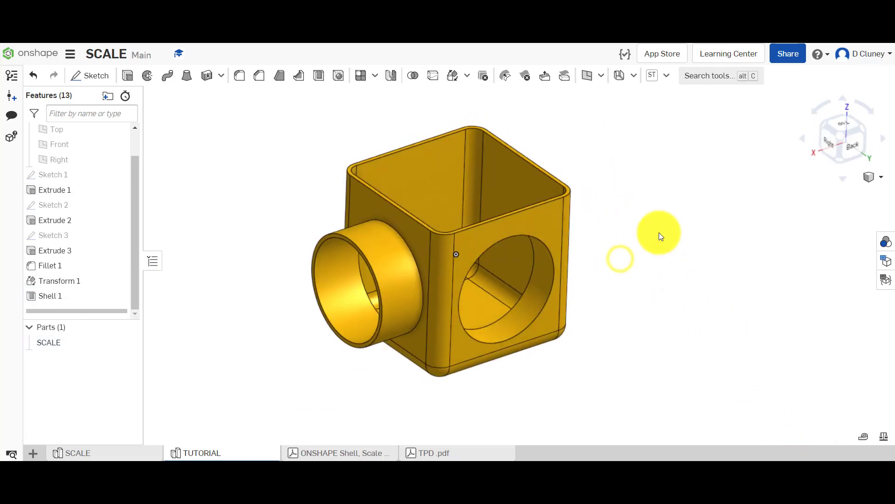
Open Transform 1 to review its scale settings on the solid part and close it without changes.
{"action": "right_click", "coordinate": [69, 281]}
{"action": "left_click", "coordinate": [110, 303]}
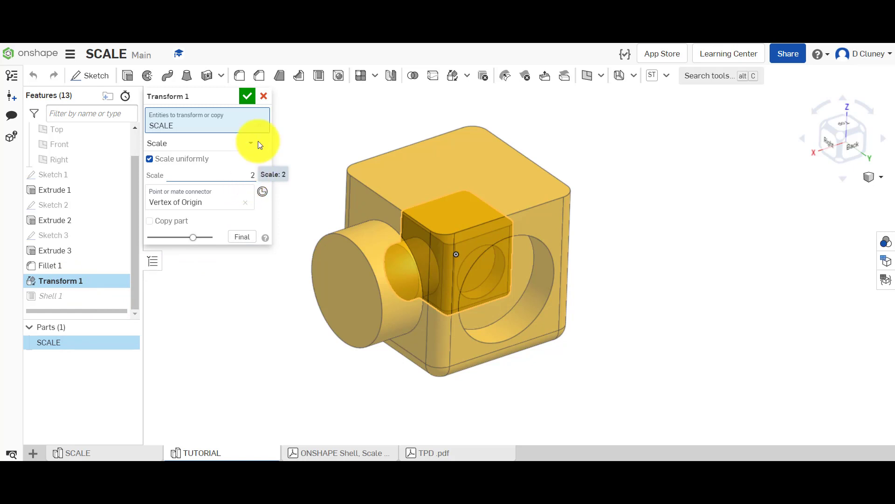
{"action": "left_click", "coordinate": [264, 97]}
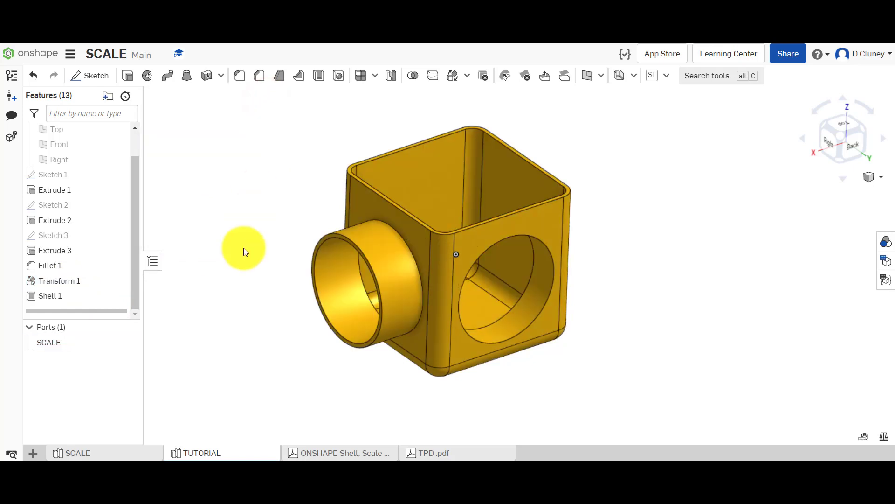